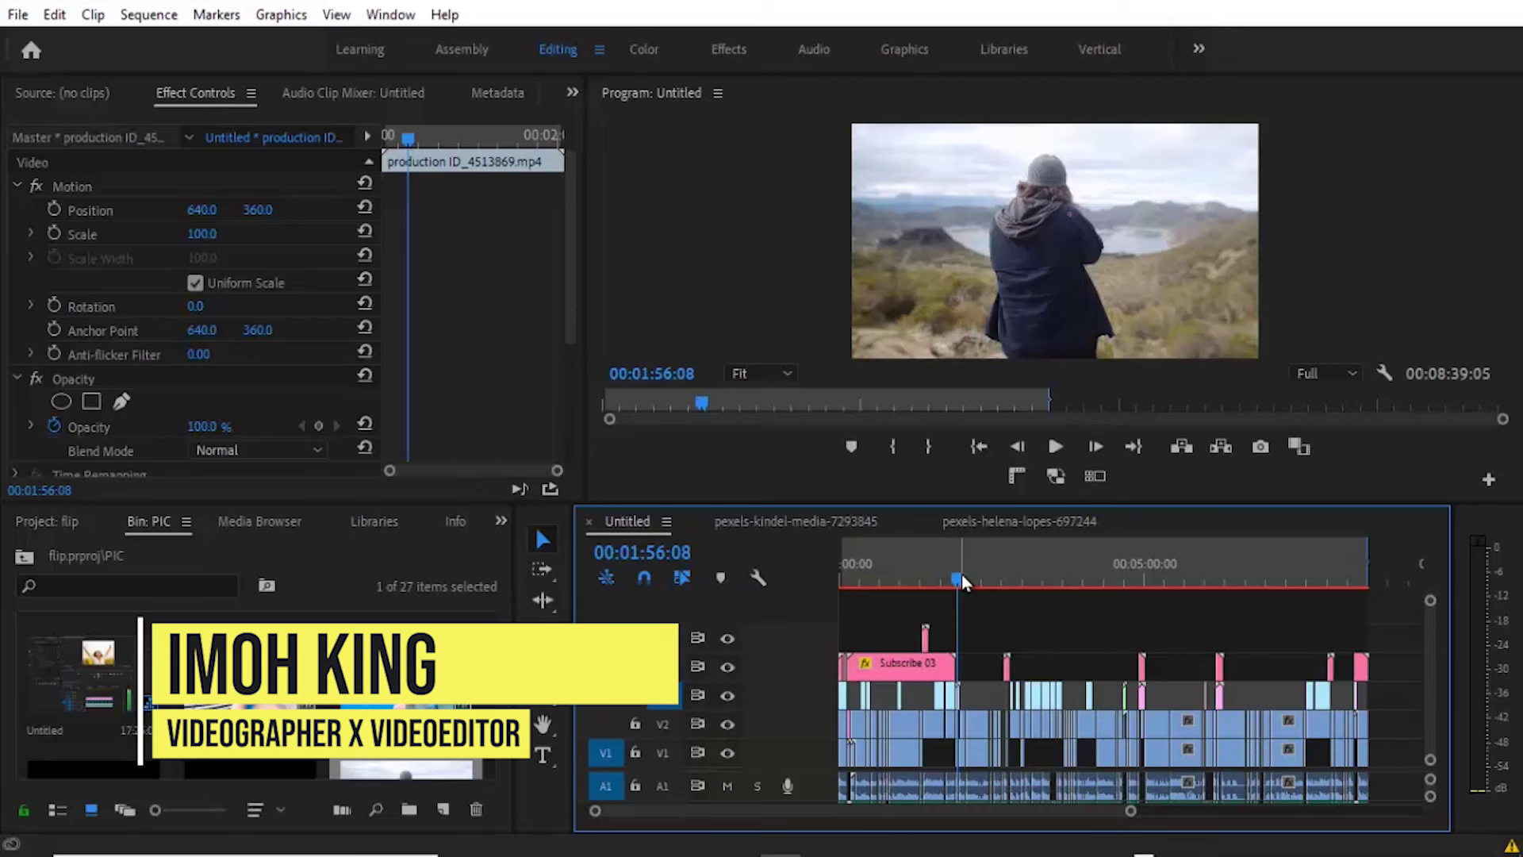
# Drag the playhead to about 00:03:49:06 so the sunset shot shows in the Program monitor.
pyautogui.moveTo(961, 574); pyautogui.dragTo(1071, 583)
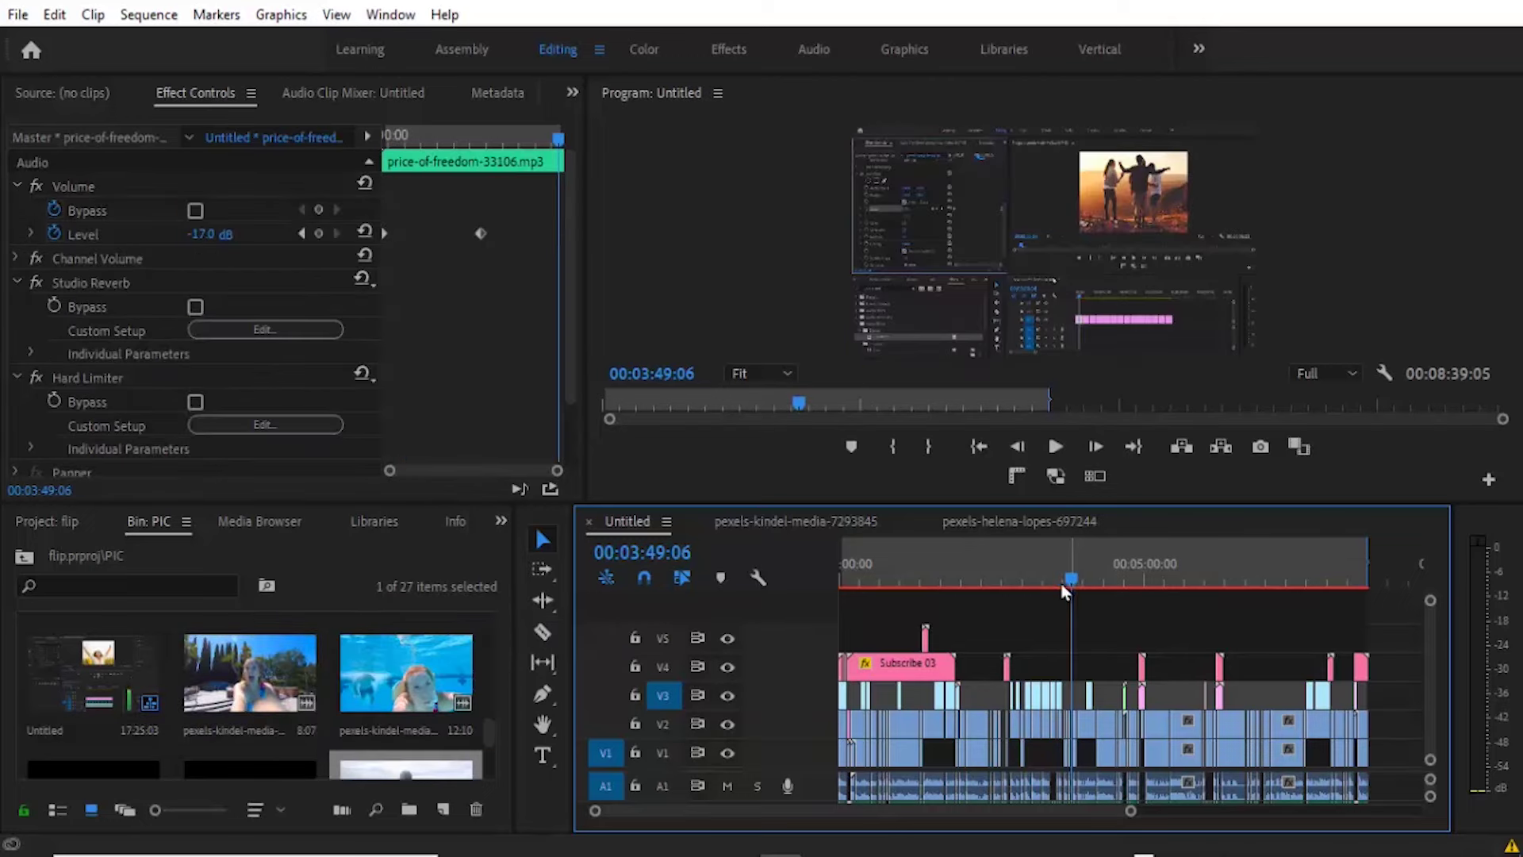
# Open the Memory preferences and keep rendering optimized for Performance.
pyautogui.click(53, 15)
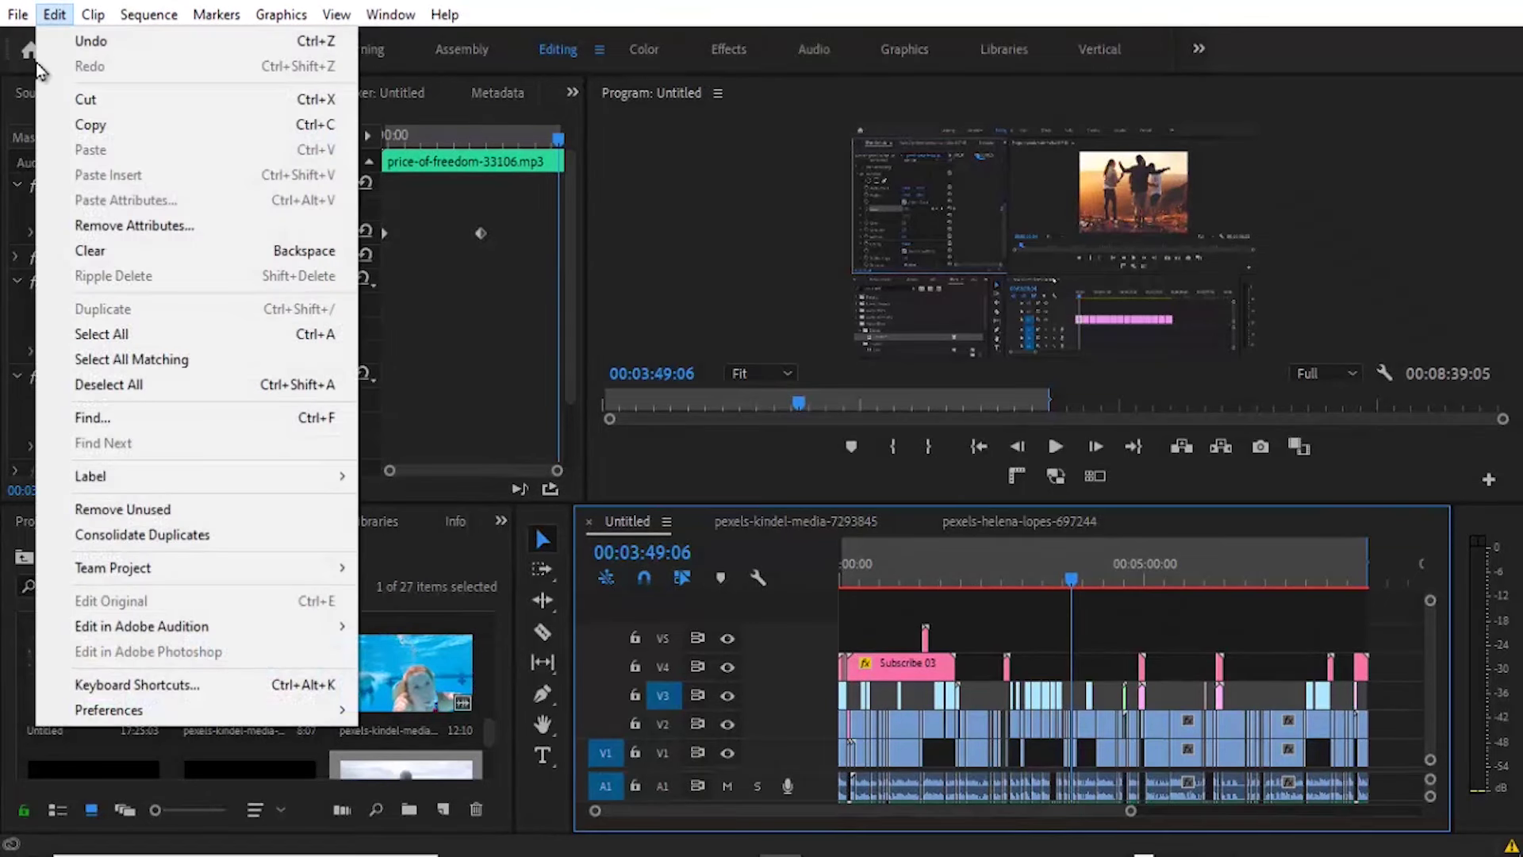
pyautogui.moveTo(149, 725)
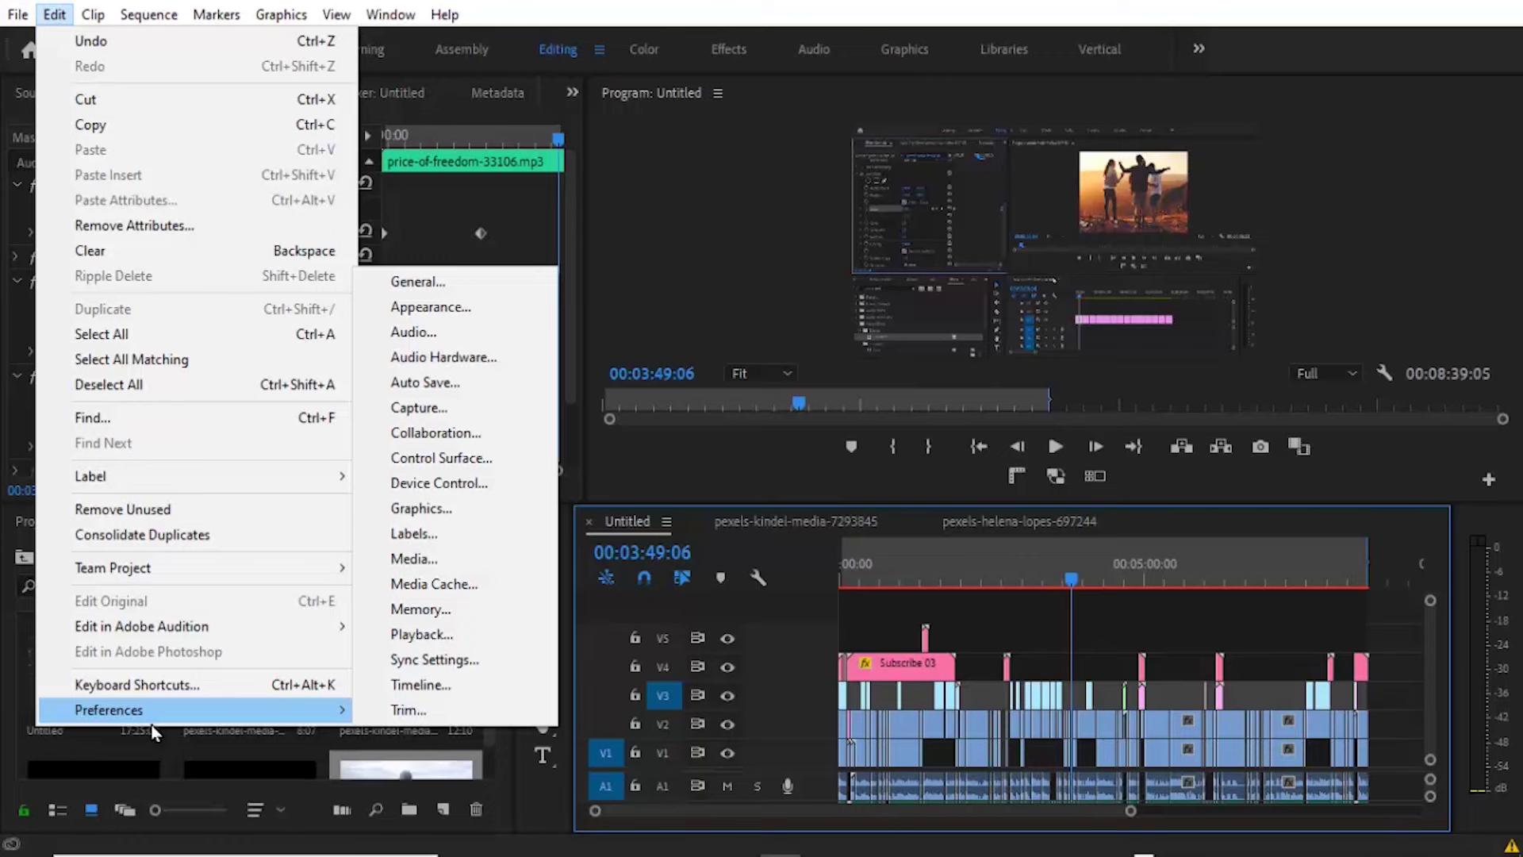
pyautogui.click(463, 608)
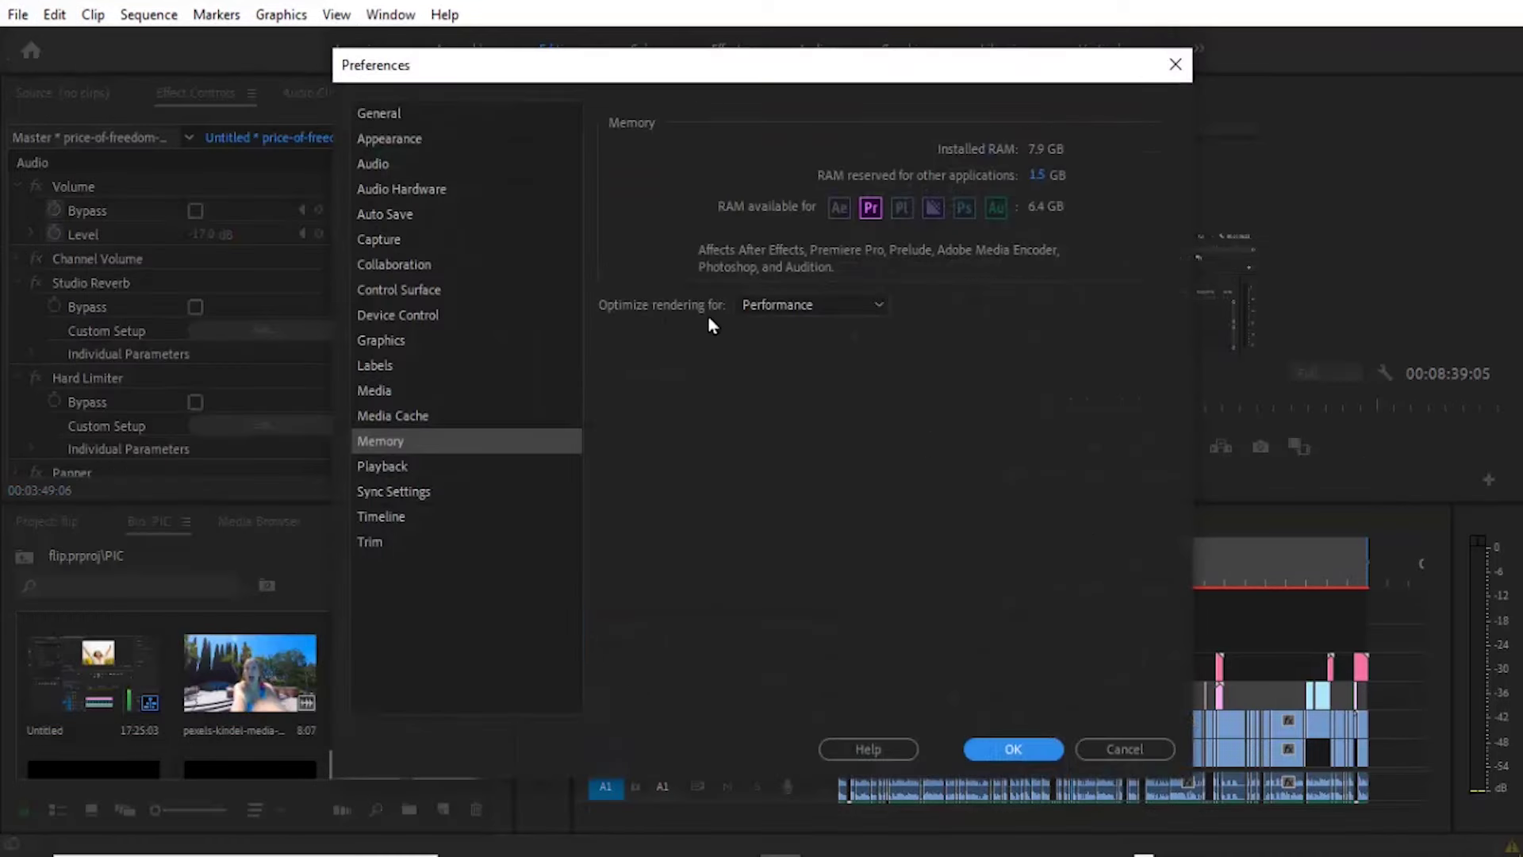
pyautogui.click(876, 308)
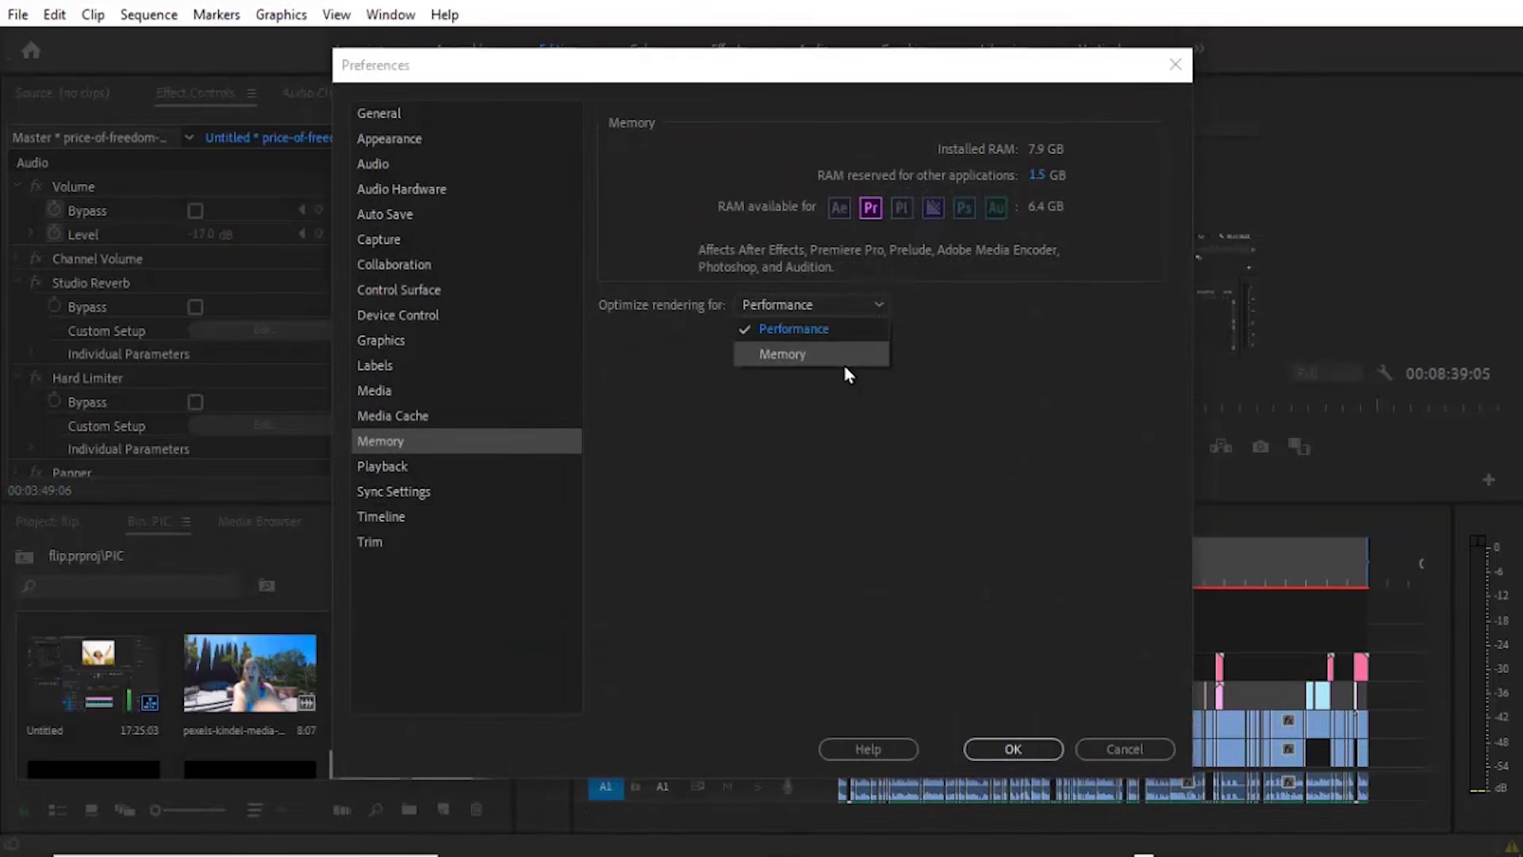
pyautogui.click(841, 338)
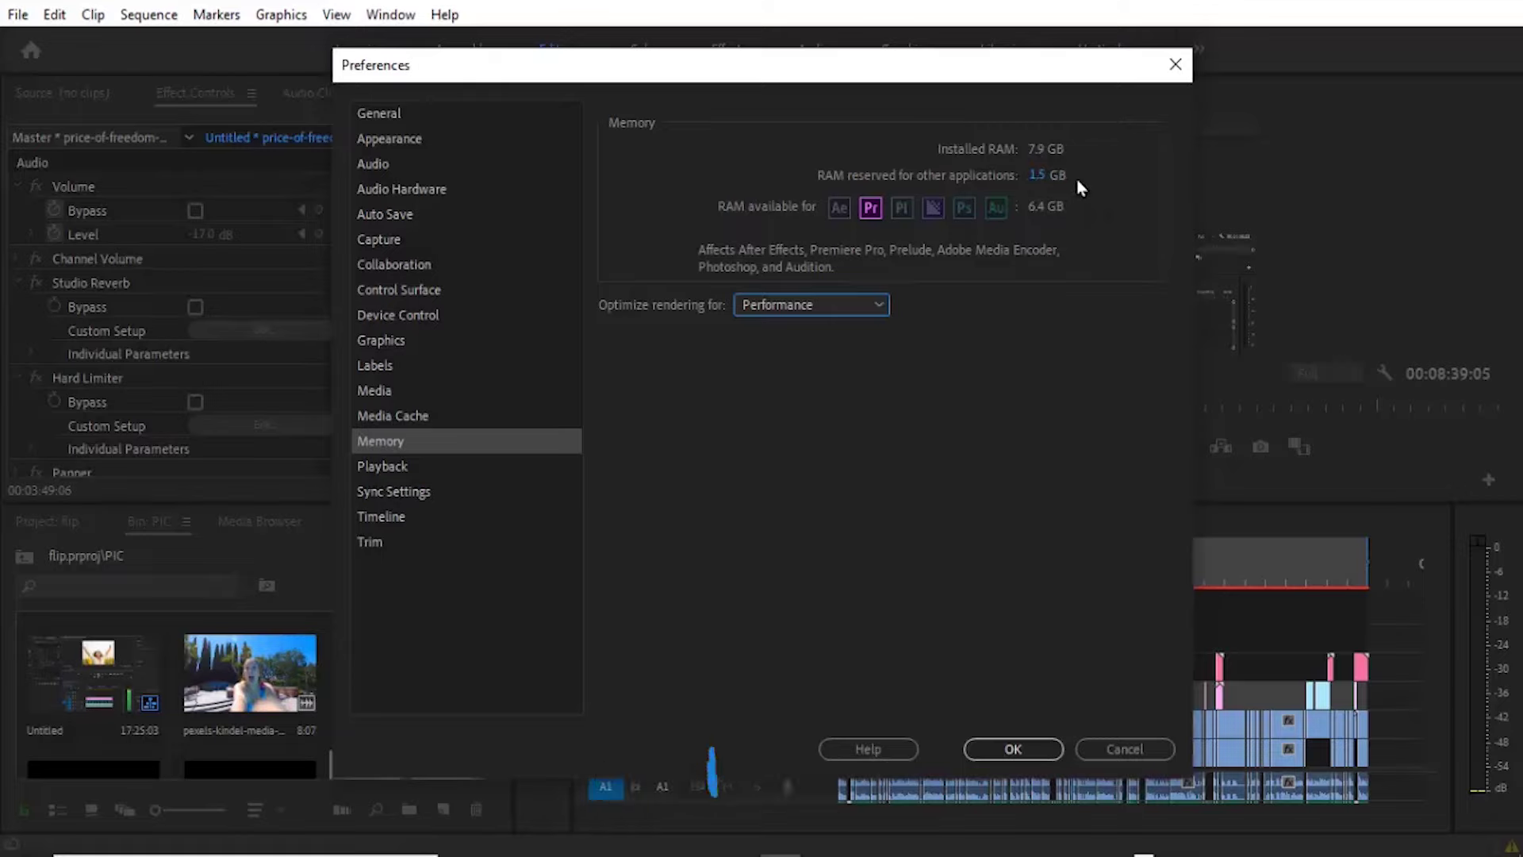
# Delete unused media cache files, set cache auto-delete to 7 days, and apply the preferences.
pyautogui.click(403, 419)
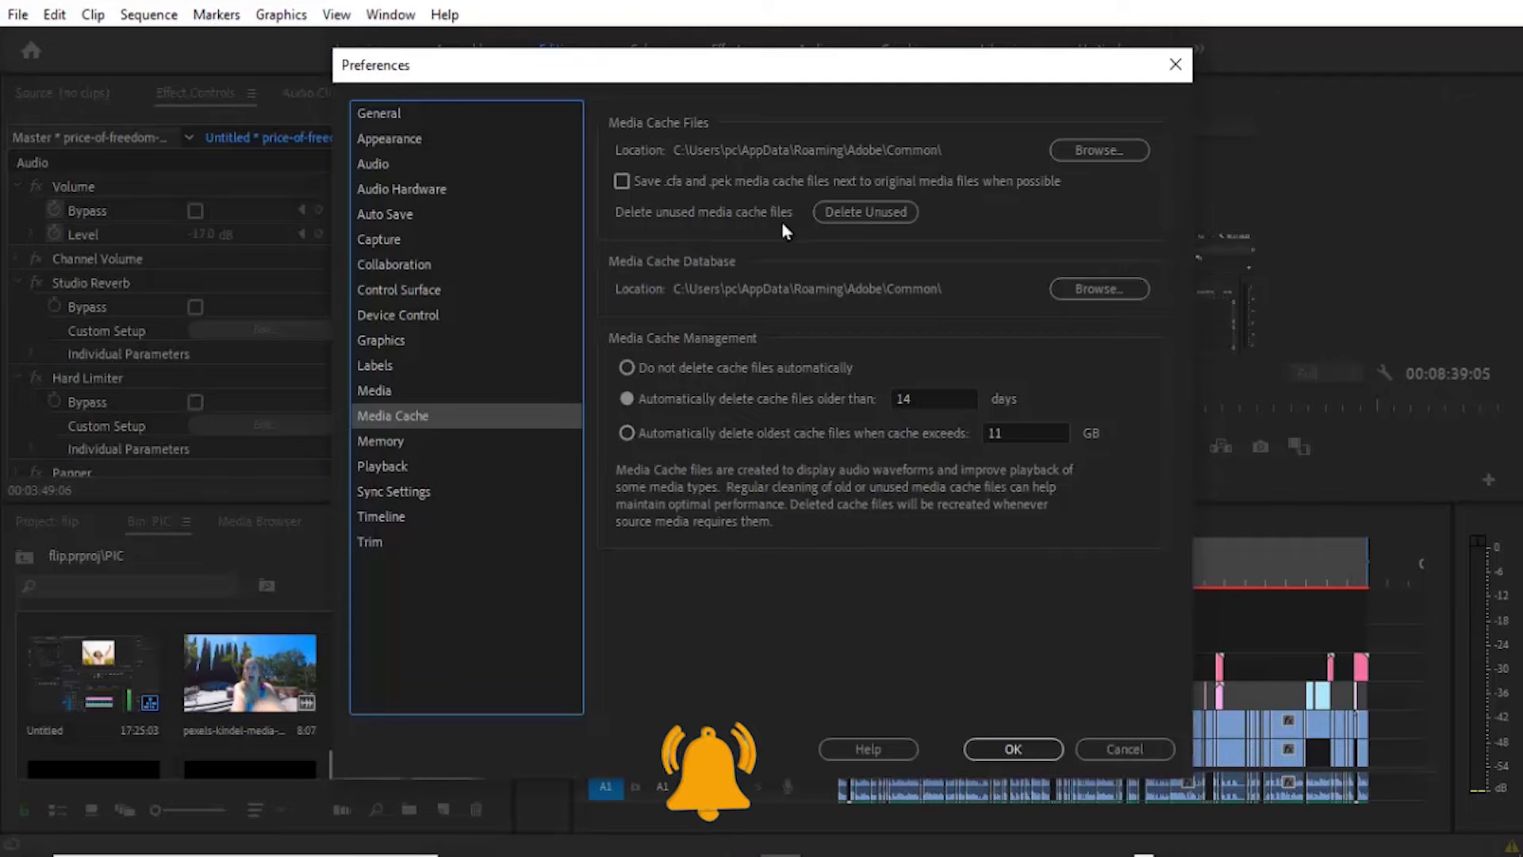
pyautogui.click(872, 215)
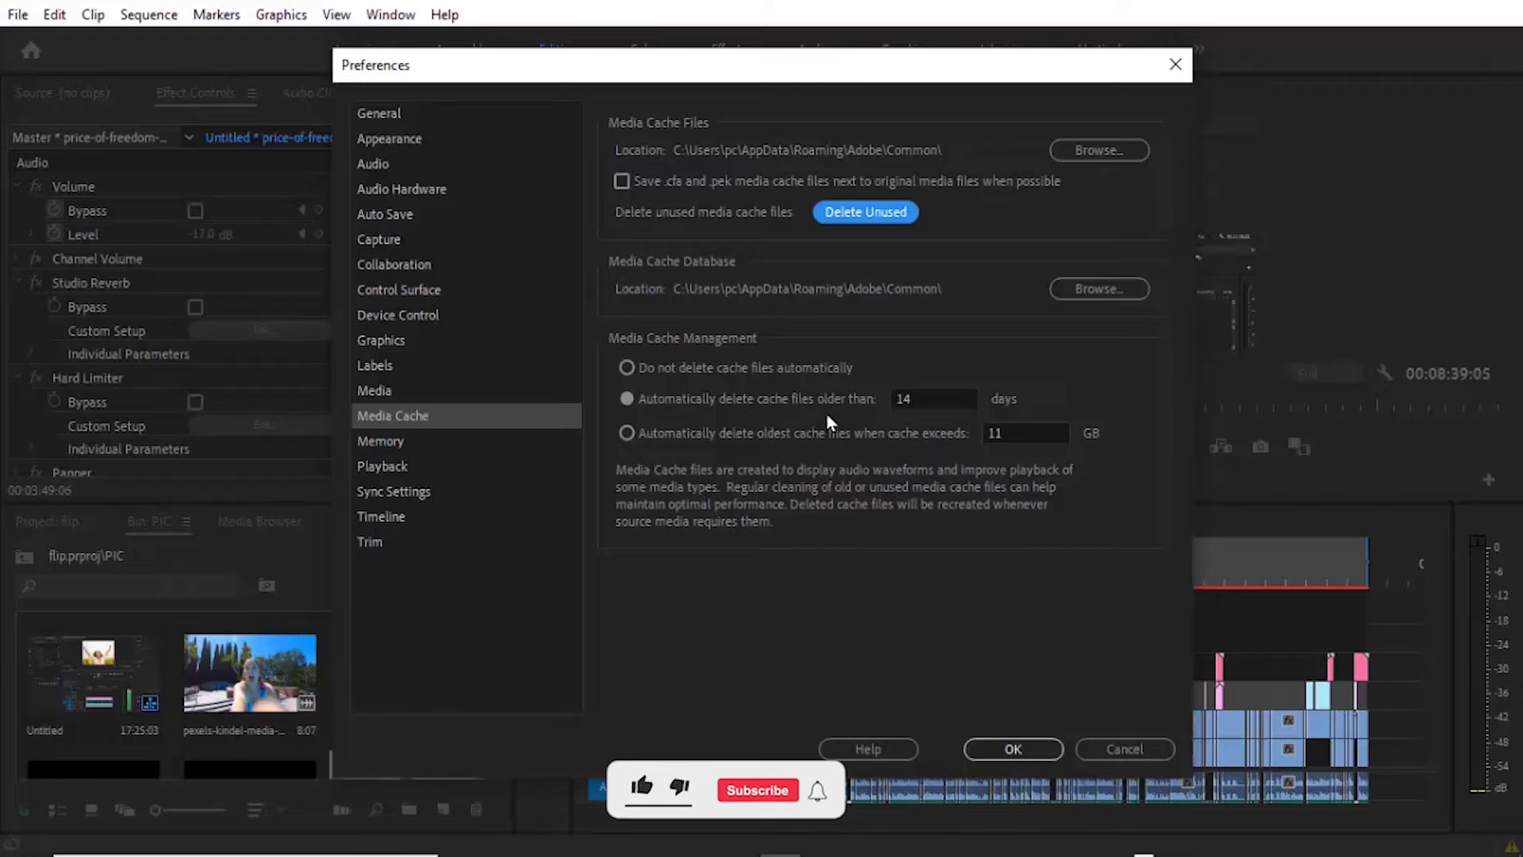
pyautogui.click(912, 399)
pyautogui.write('7')
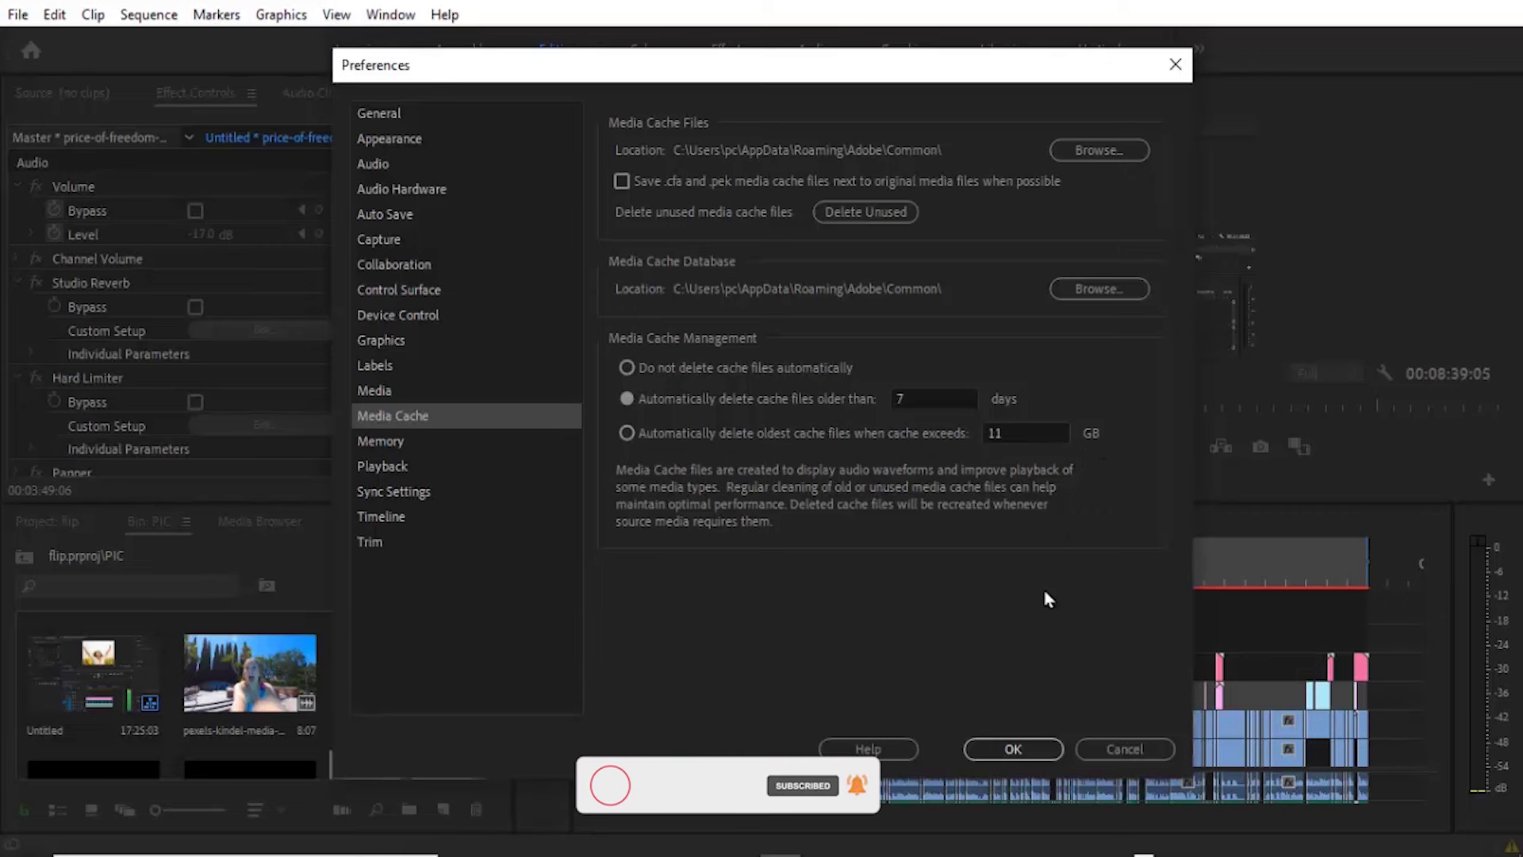
pyautogui.click(1013, 749)
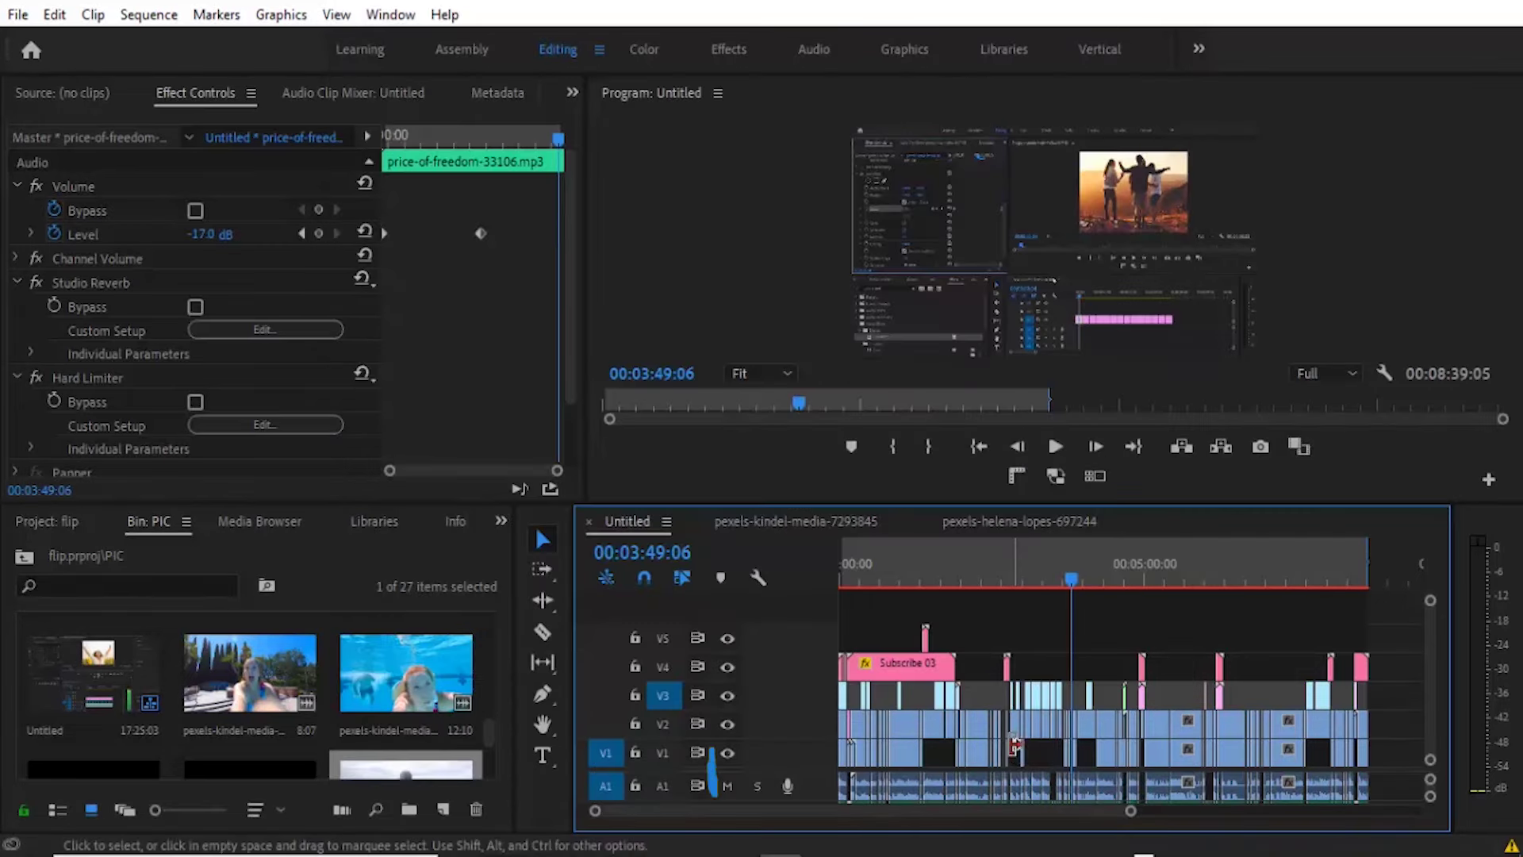
# Lower the Program monitor's playback resolution from Full to 1/4.
pyautogui.click(1340, 378)
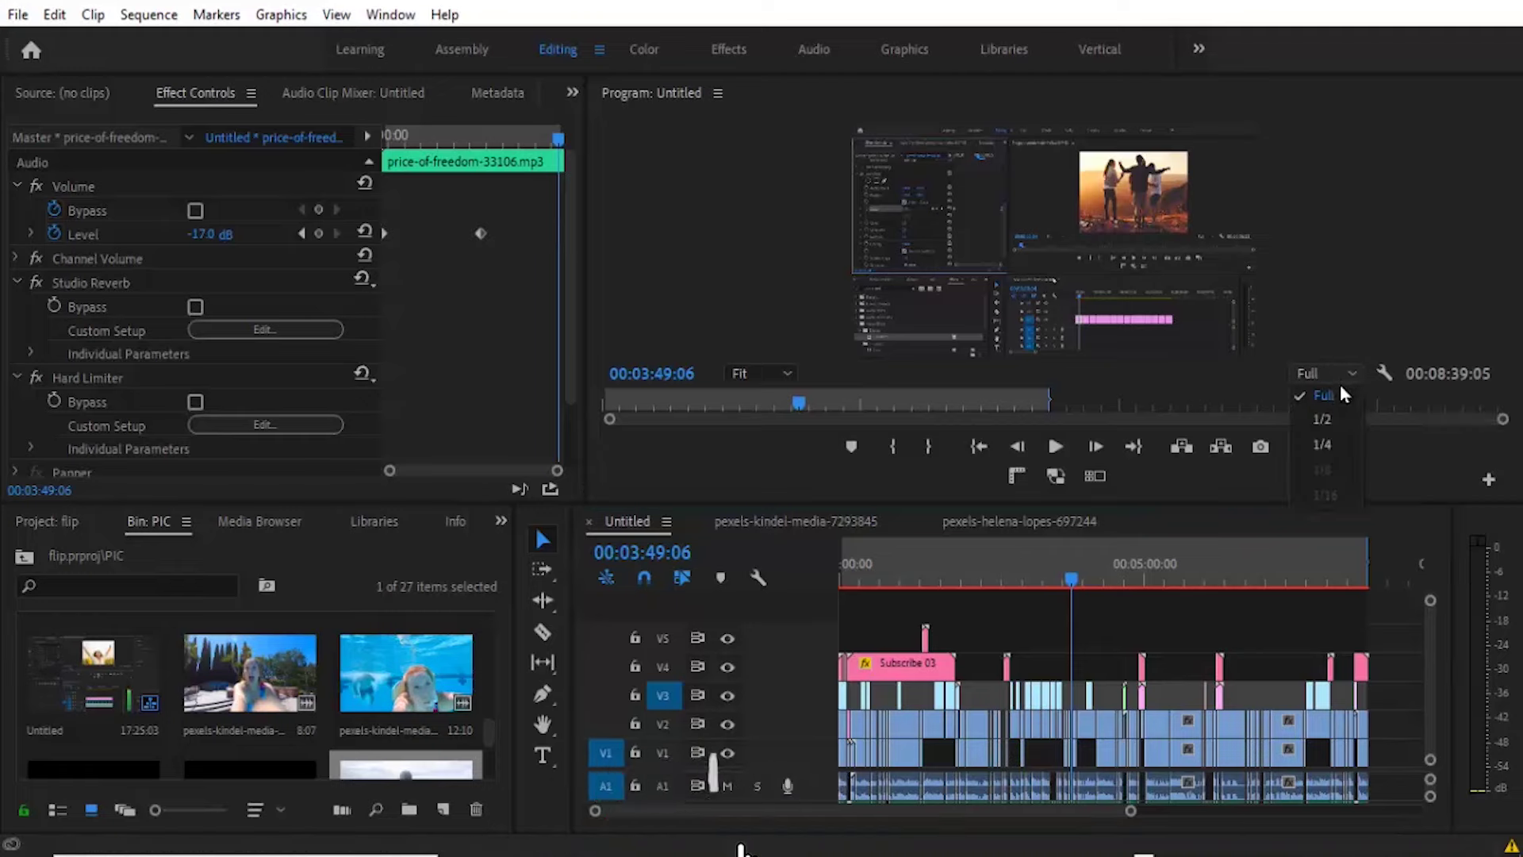
pyautogui.click(1338, 446)
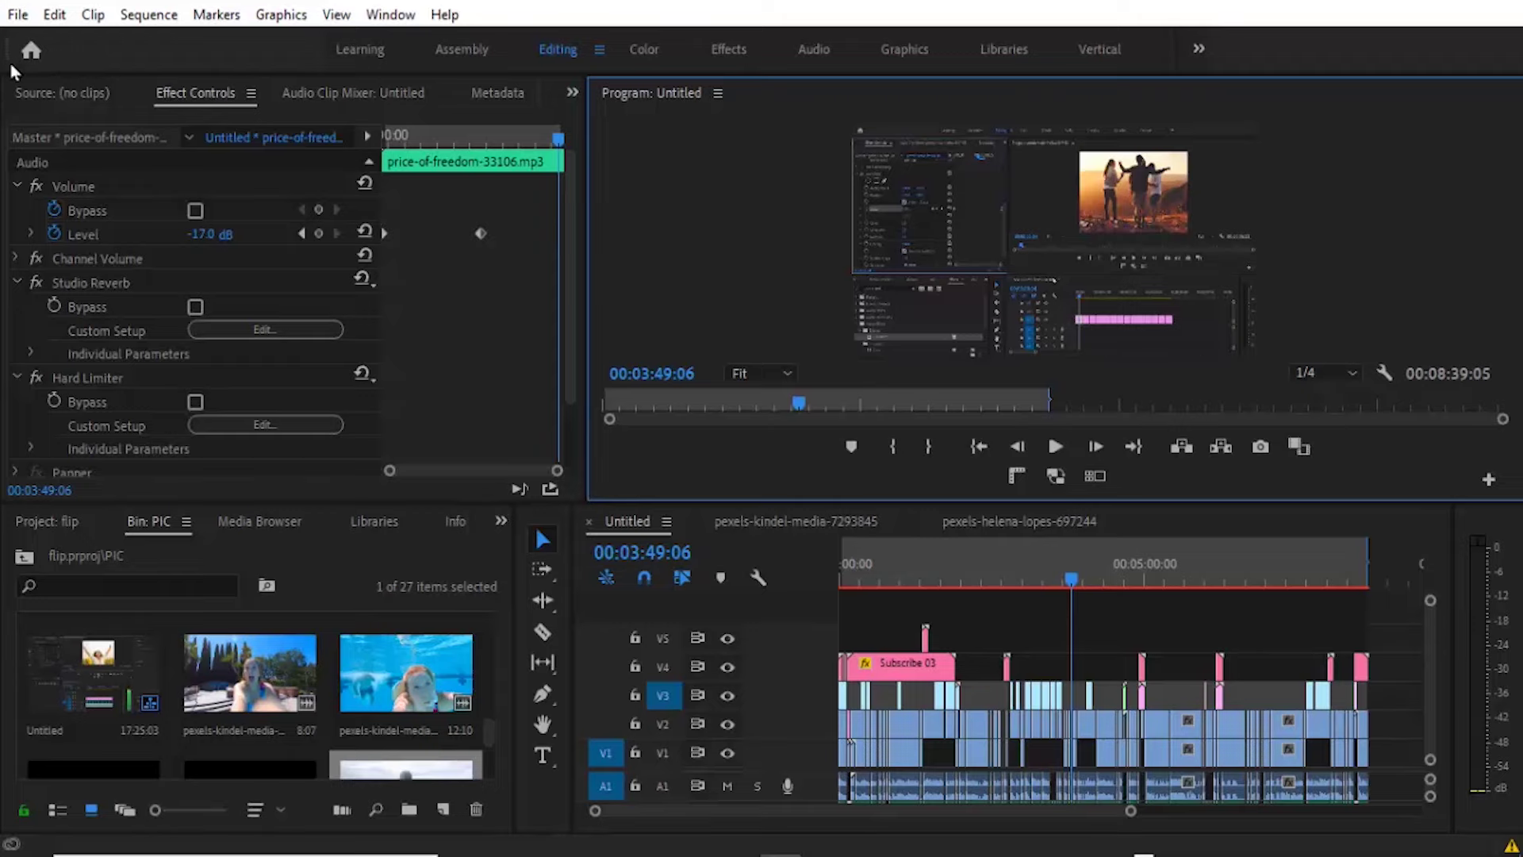
# Set the project renderer to Mercury Playback Engine GPU Acceleration (OpenCL) in General project settings.
pyautogui.click(18, 14)
pyautogui.moveTo(88, 746)
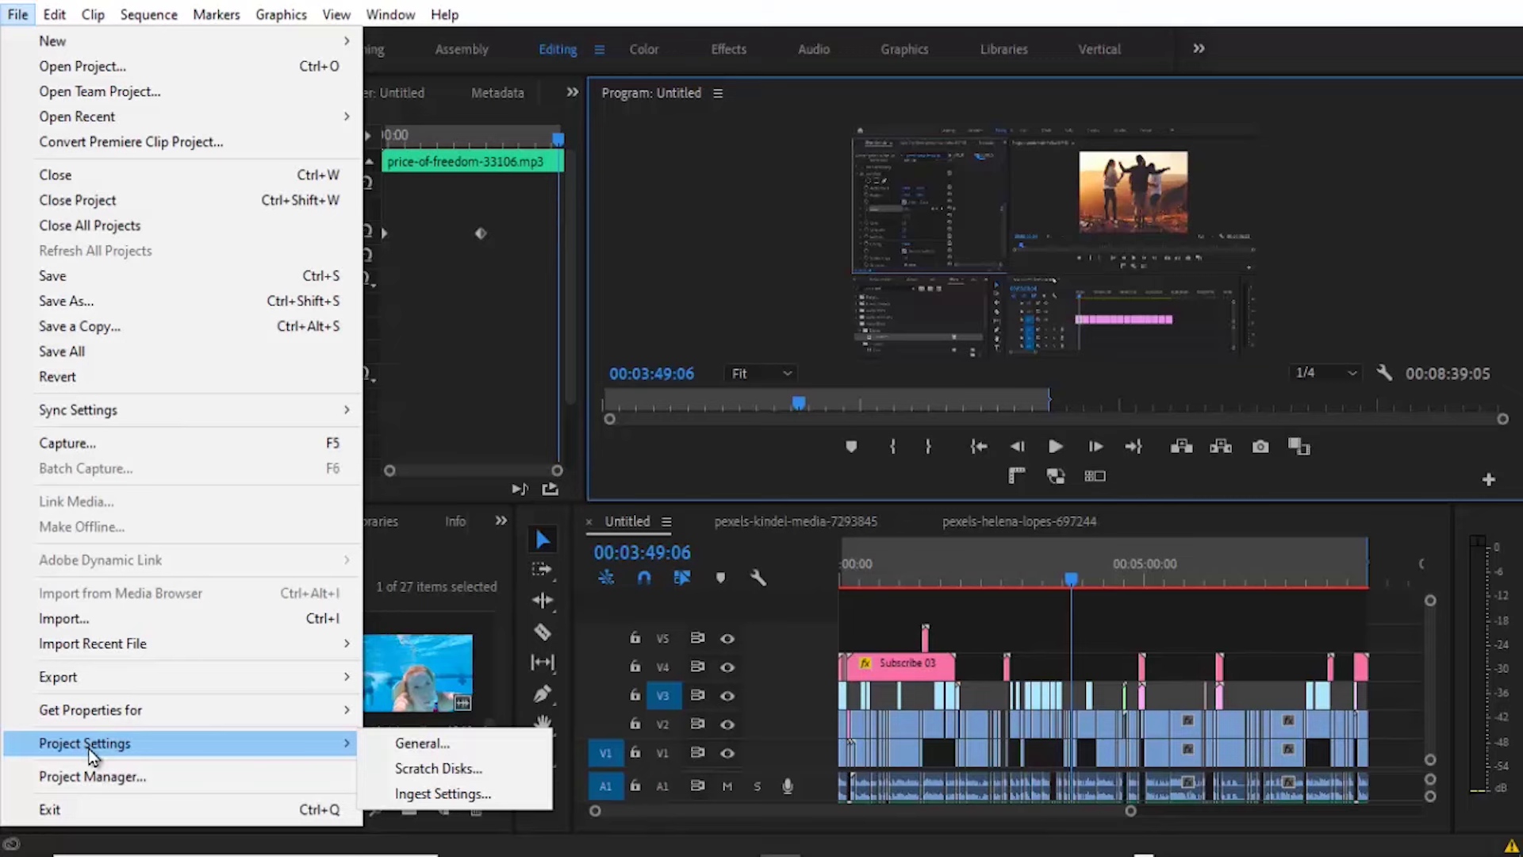
pyautogui.click(419, 751)
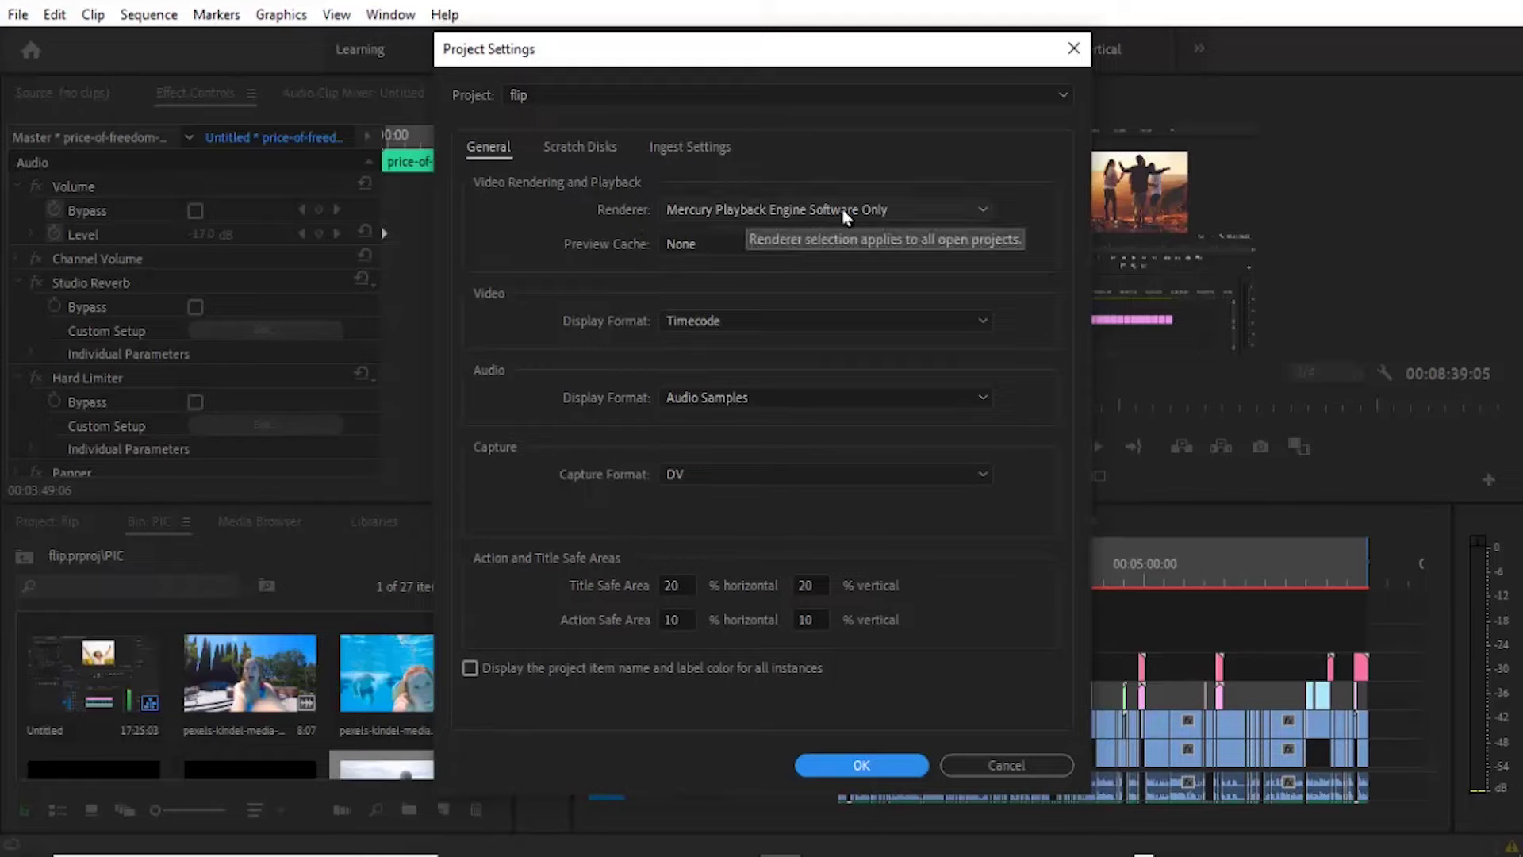
pyautogui.click(892, 208)
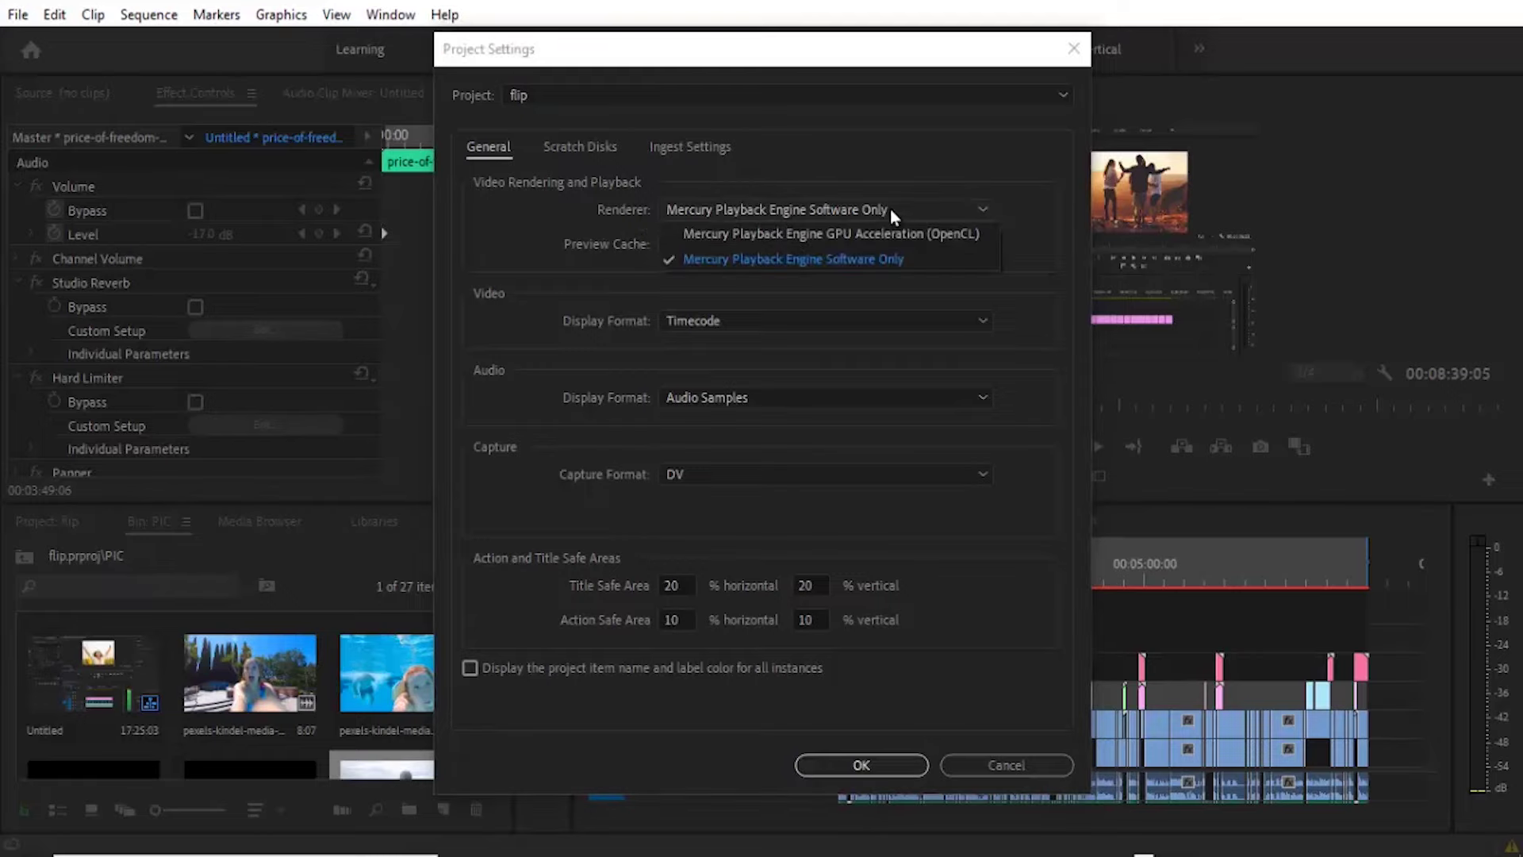
pyautogui.click(832, 238)
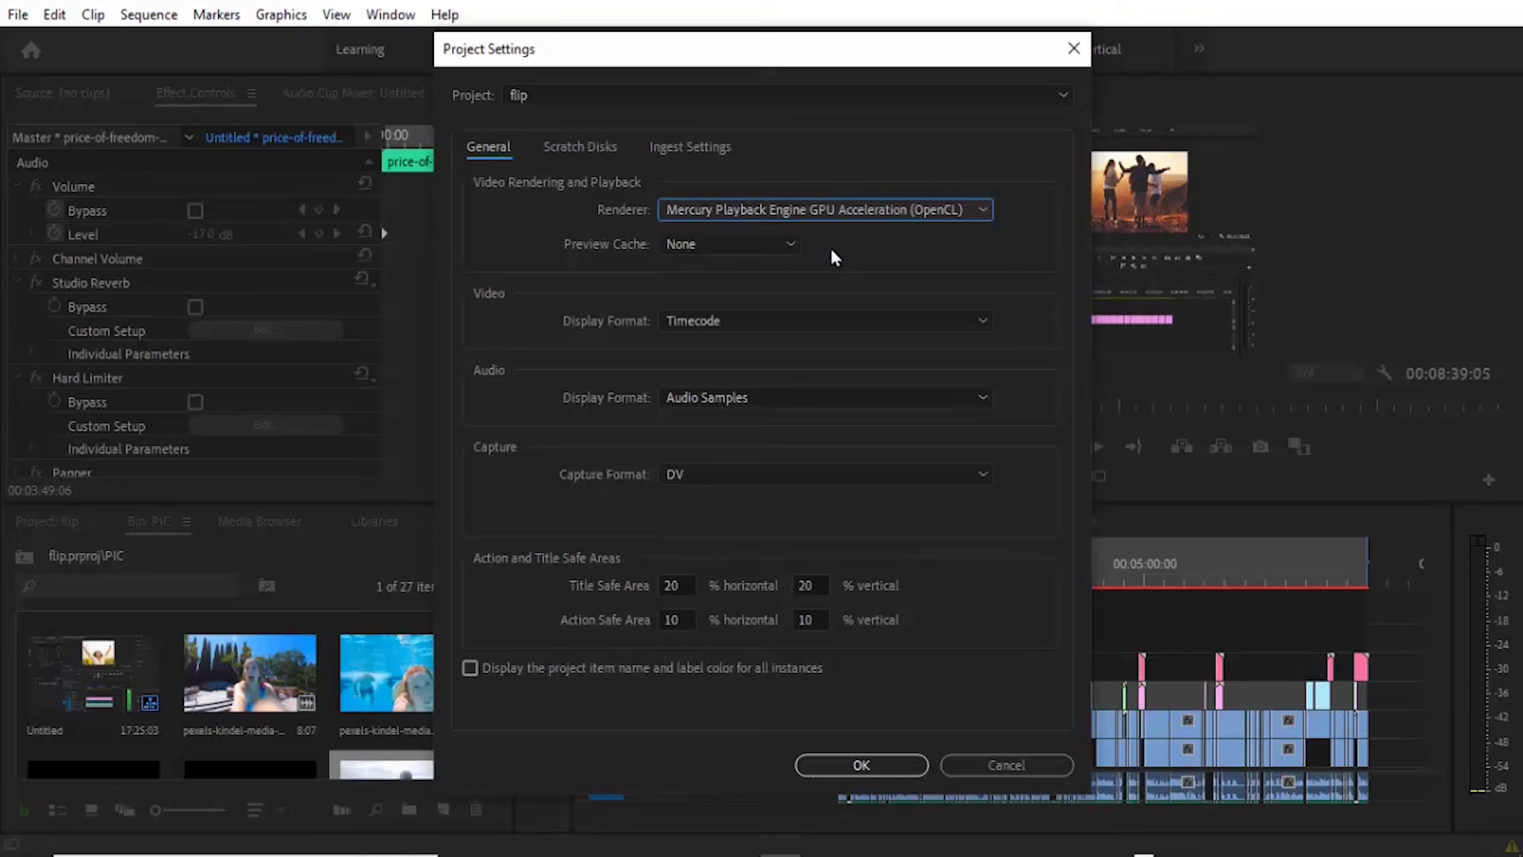
pyautogui.click(874, 764)
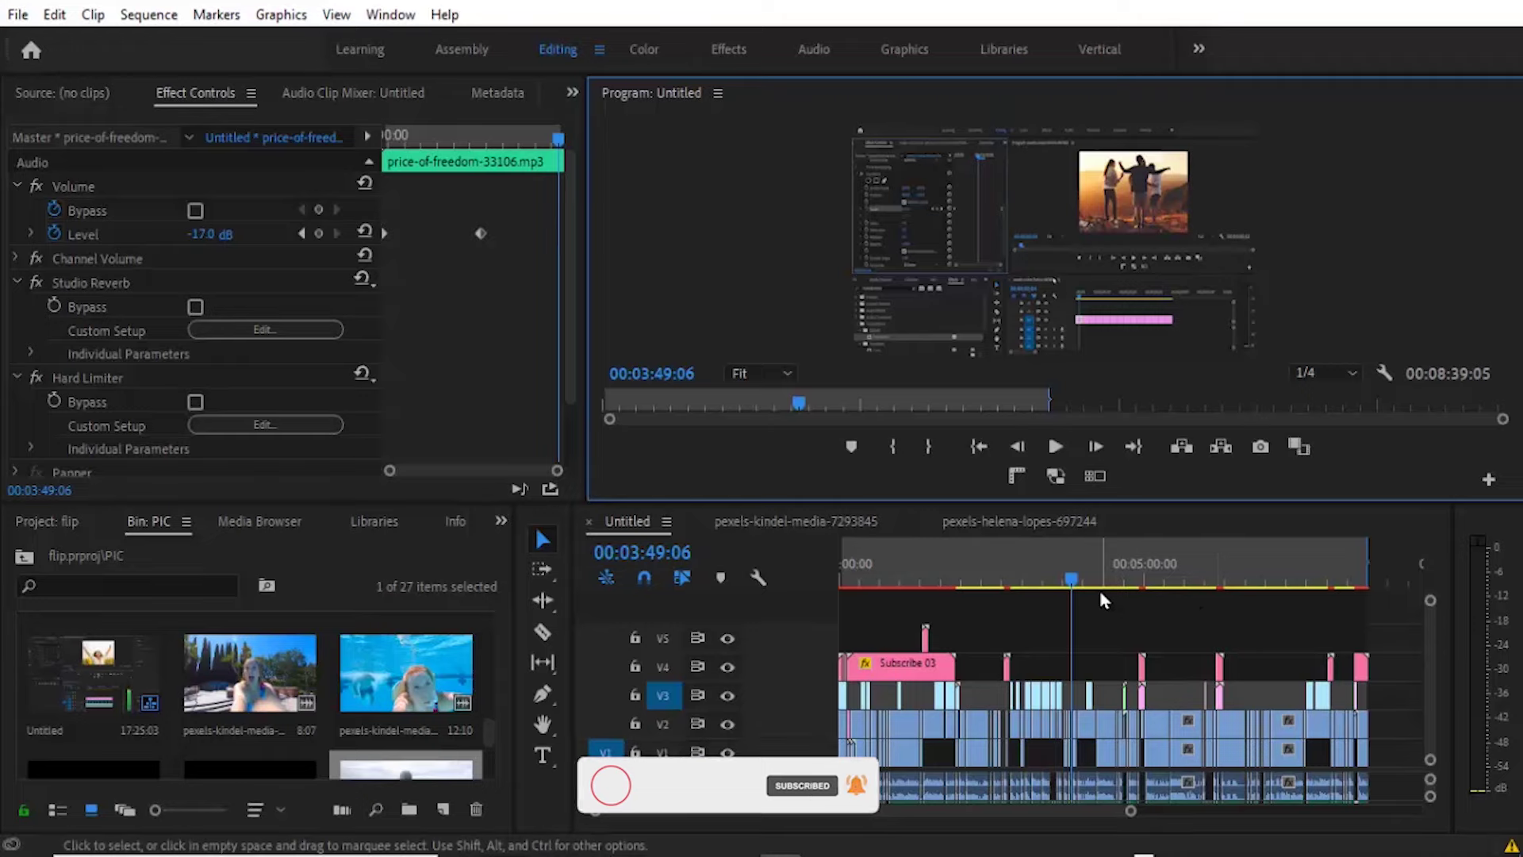
# Enable High Quality Playback in the Program monitor settings and verify it is checked.
pyautogui.click(1381, 370)
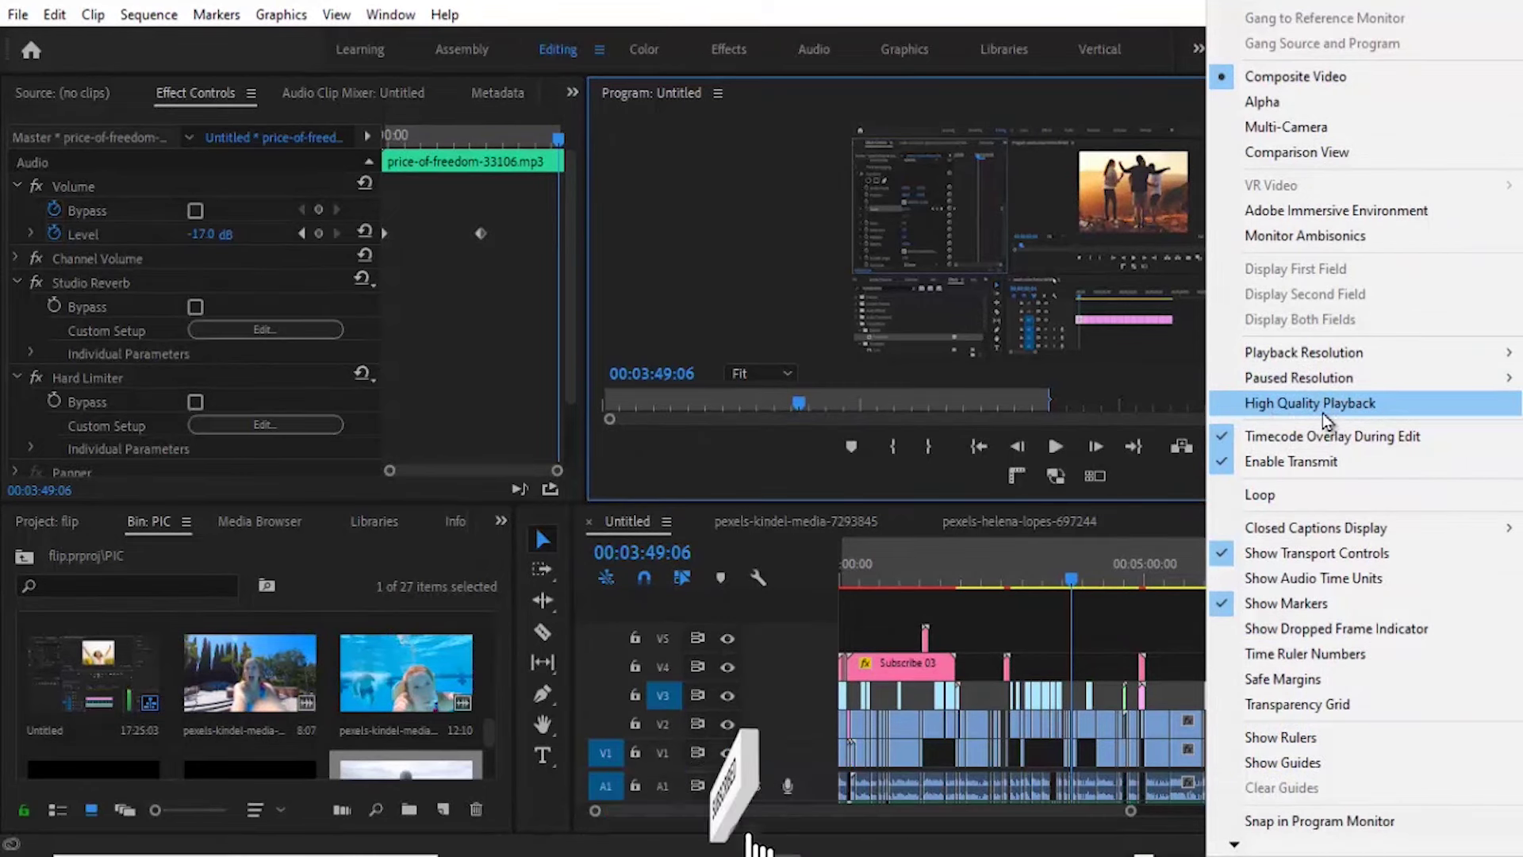
pyautogui.click(1220, 411)
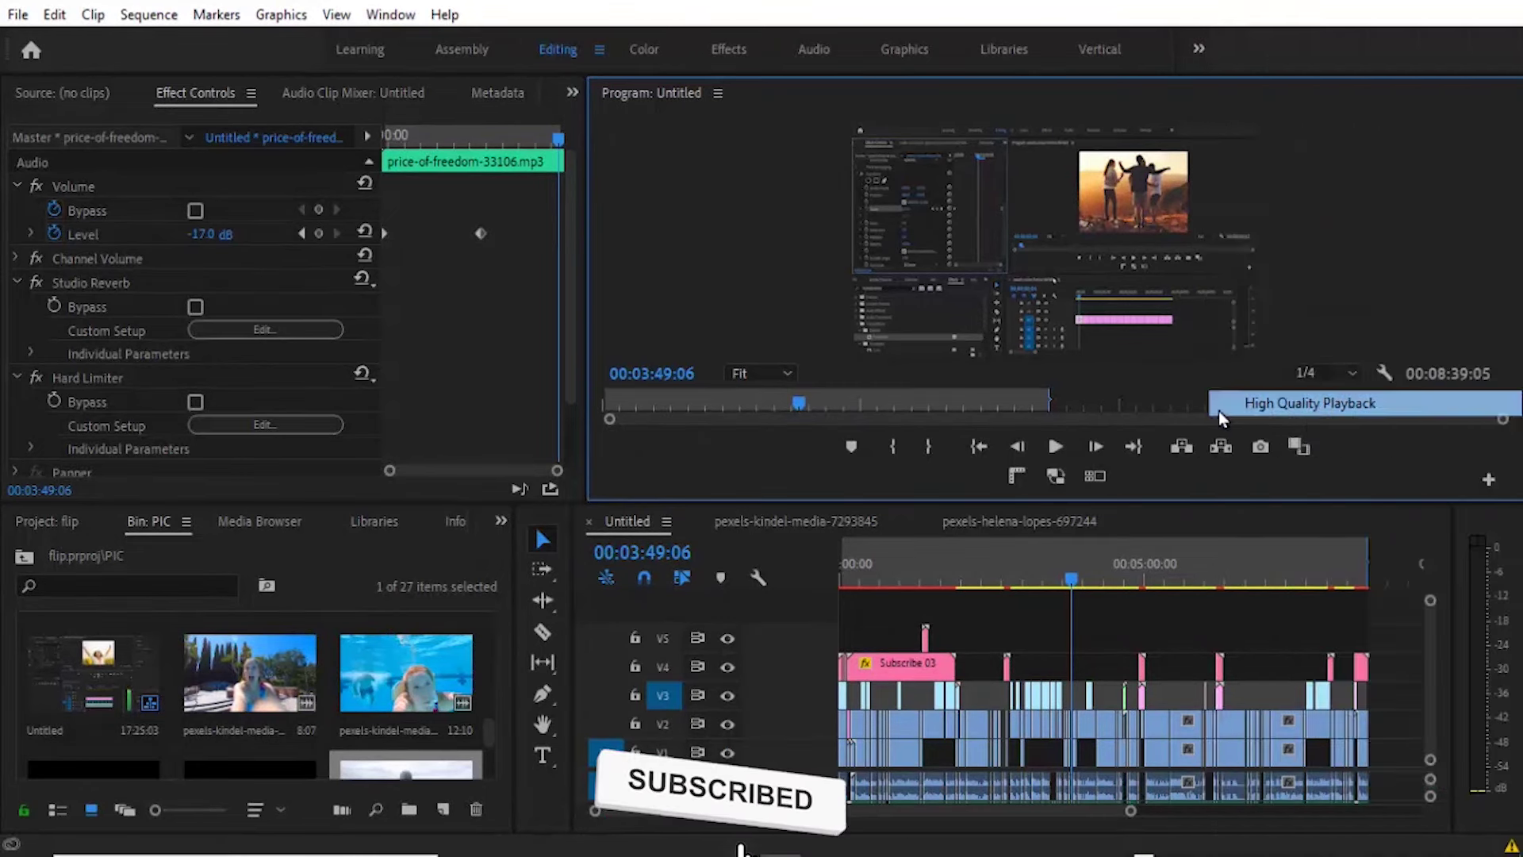
pyautogui.click(1380, 376)
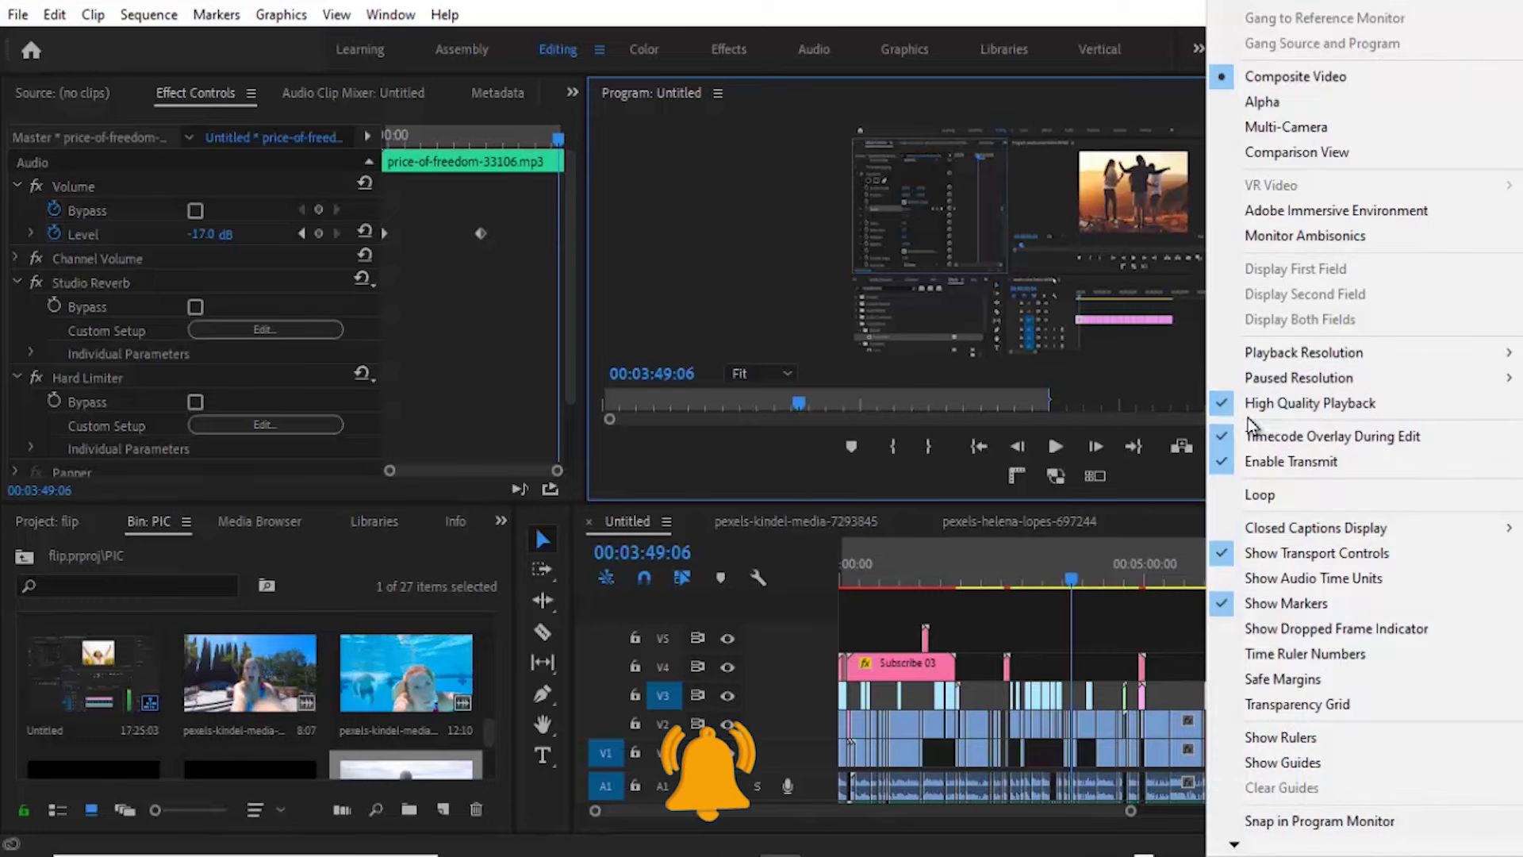
pyautogui.click(1226, 405)
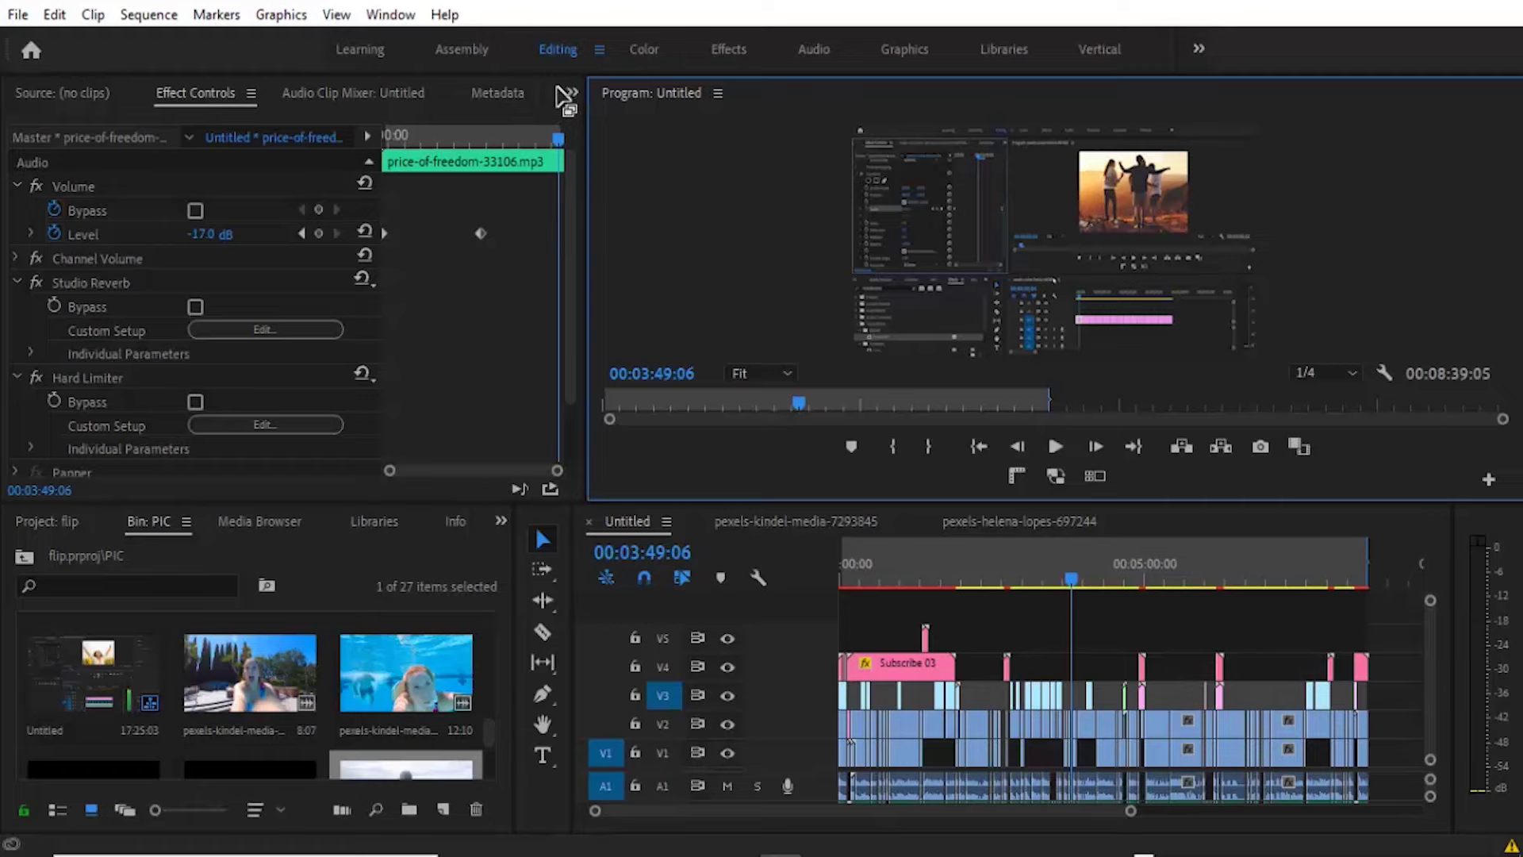
pyautogui.click(76, 106)
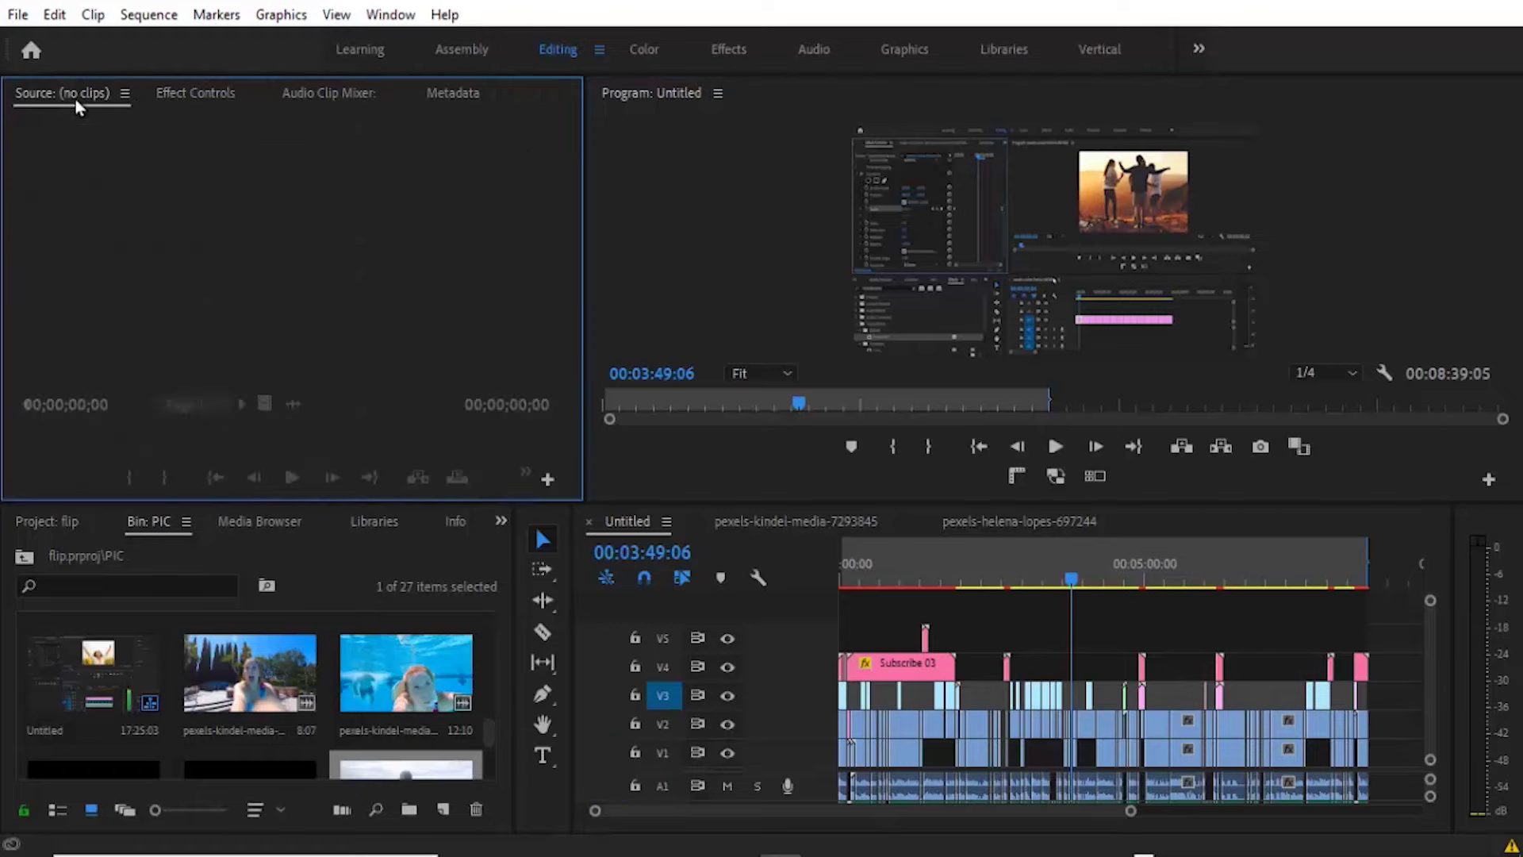
pyautogui.click(217, 93)
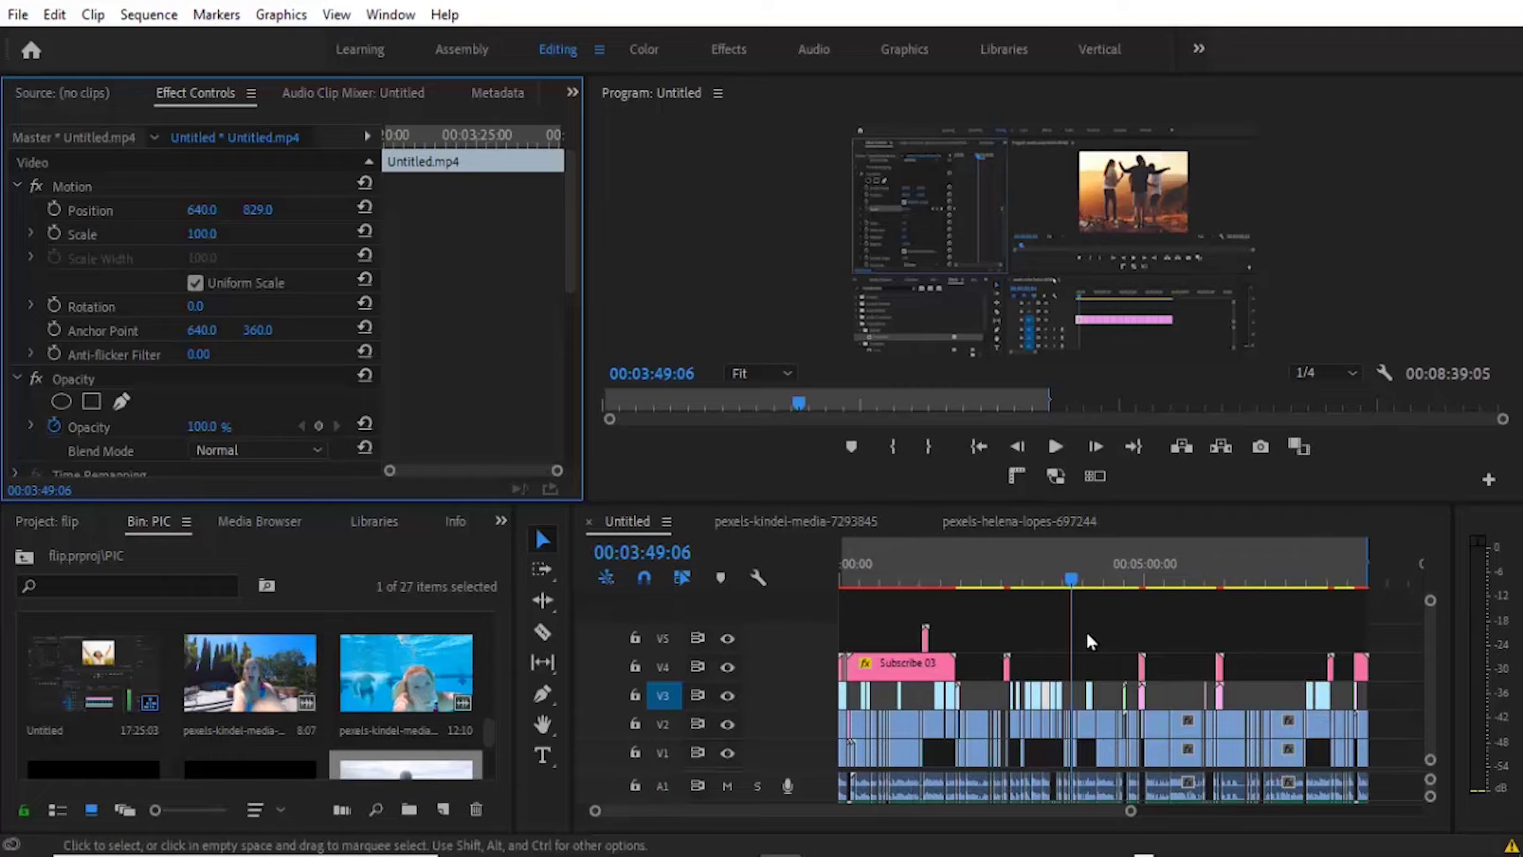
# Add the Global FX Mute button to the Program monitor controls, then zoom in at 00:01:58:03.
pyautogui.click(1489, 482)
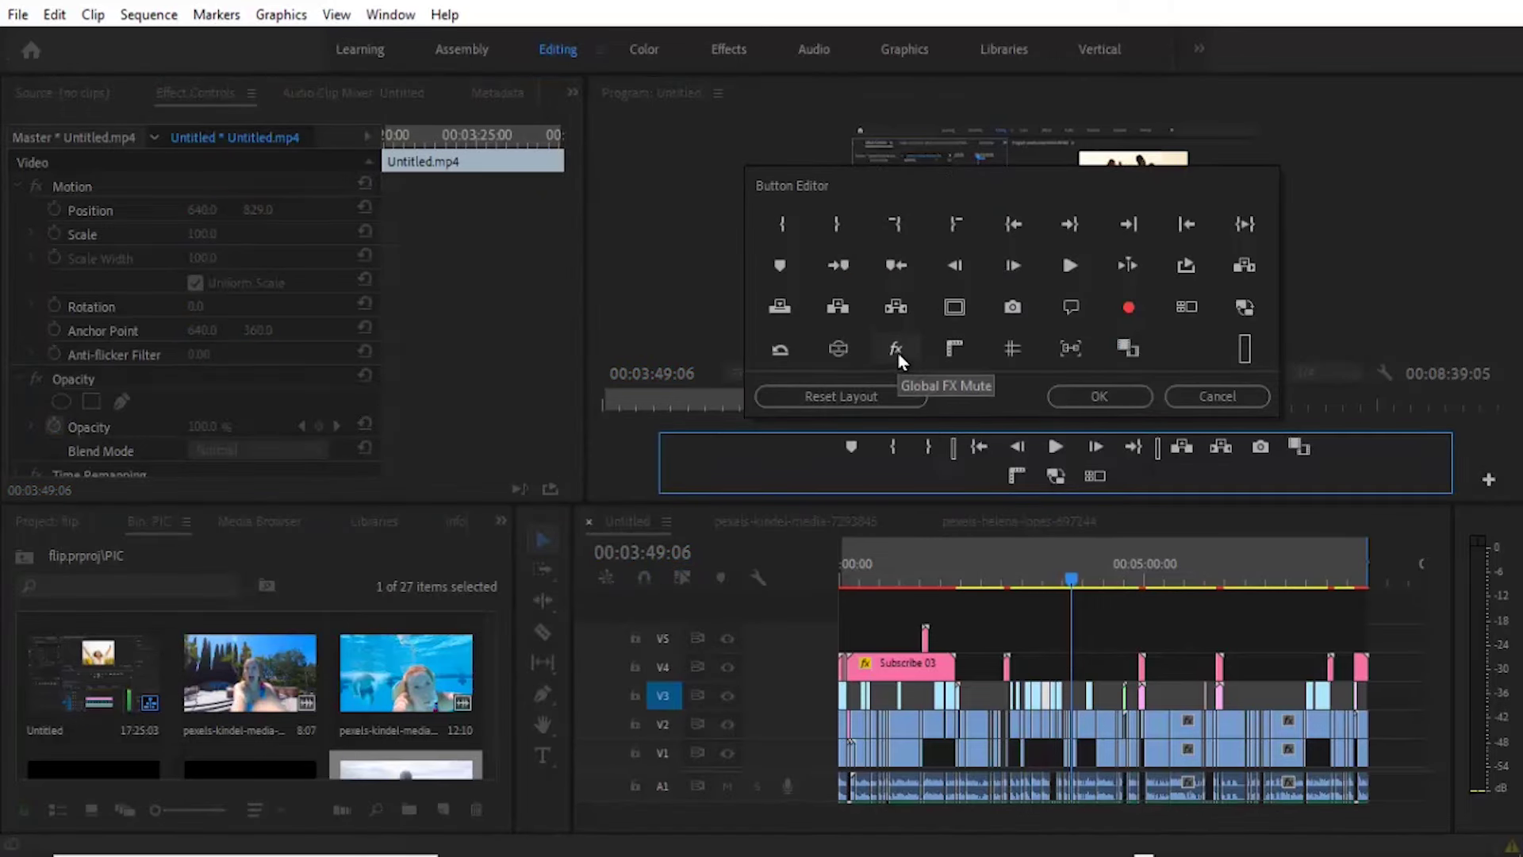
pyautogui.moveTo(899, 359); pyautogui.dragTo(911, 484)
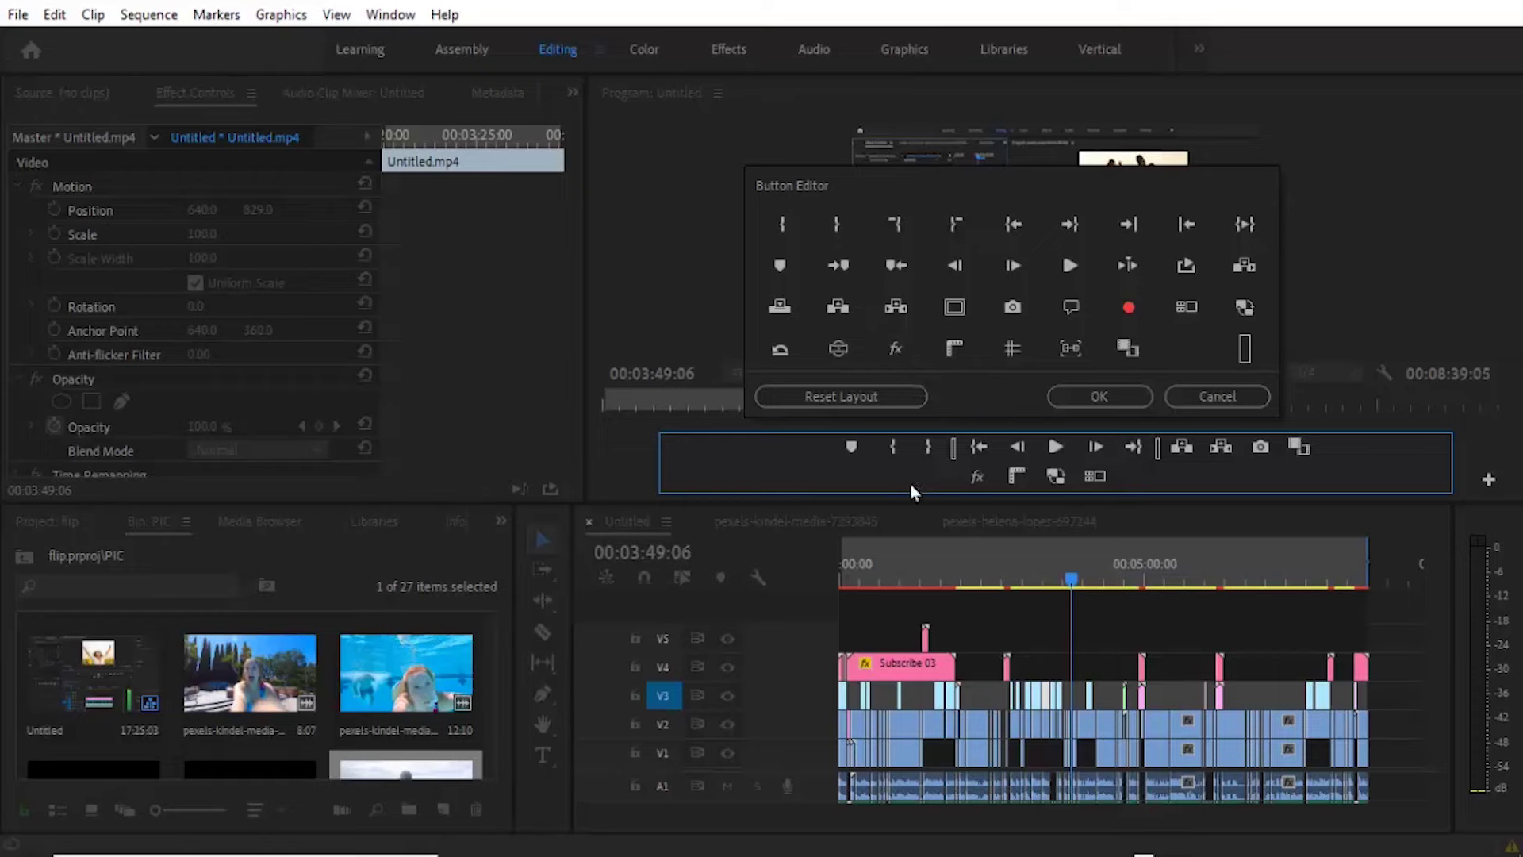
pyautogui.click(1122, 392)
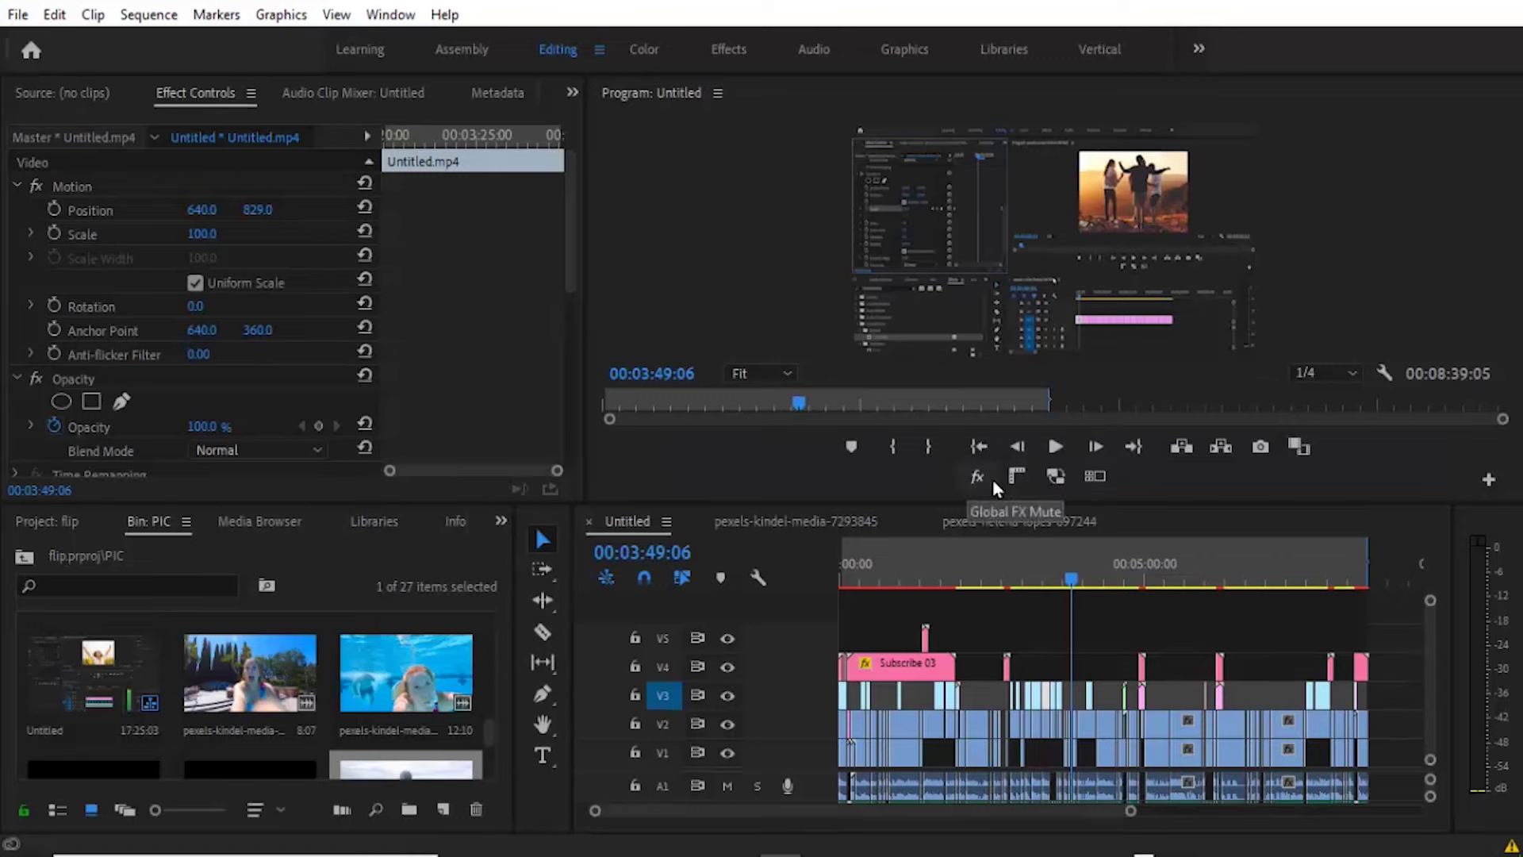
pyautogui.click(958, 585)
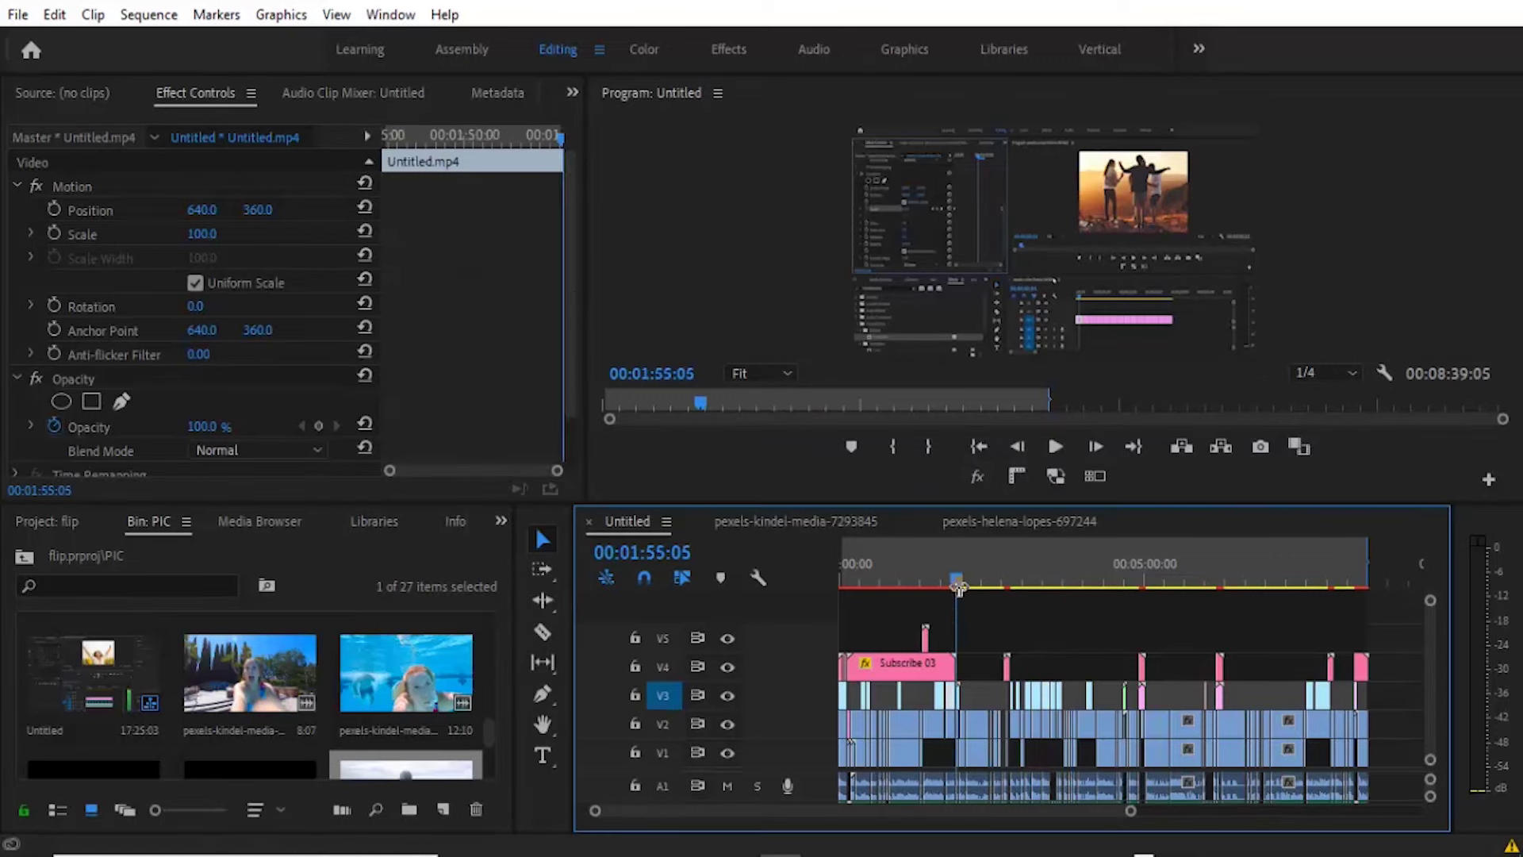
pyautogui.press('=')
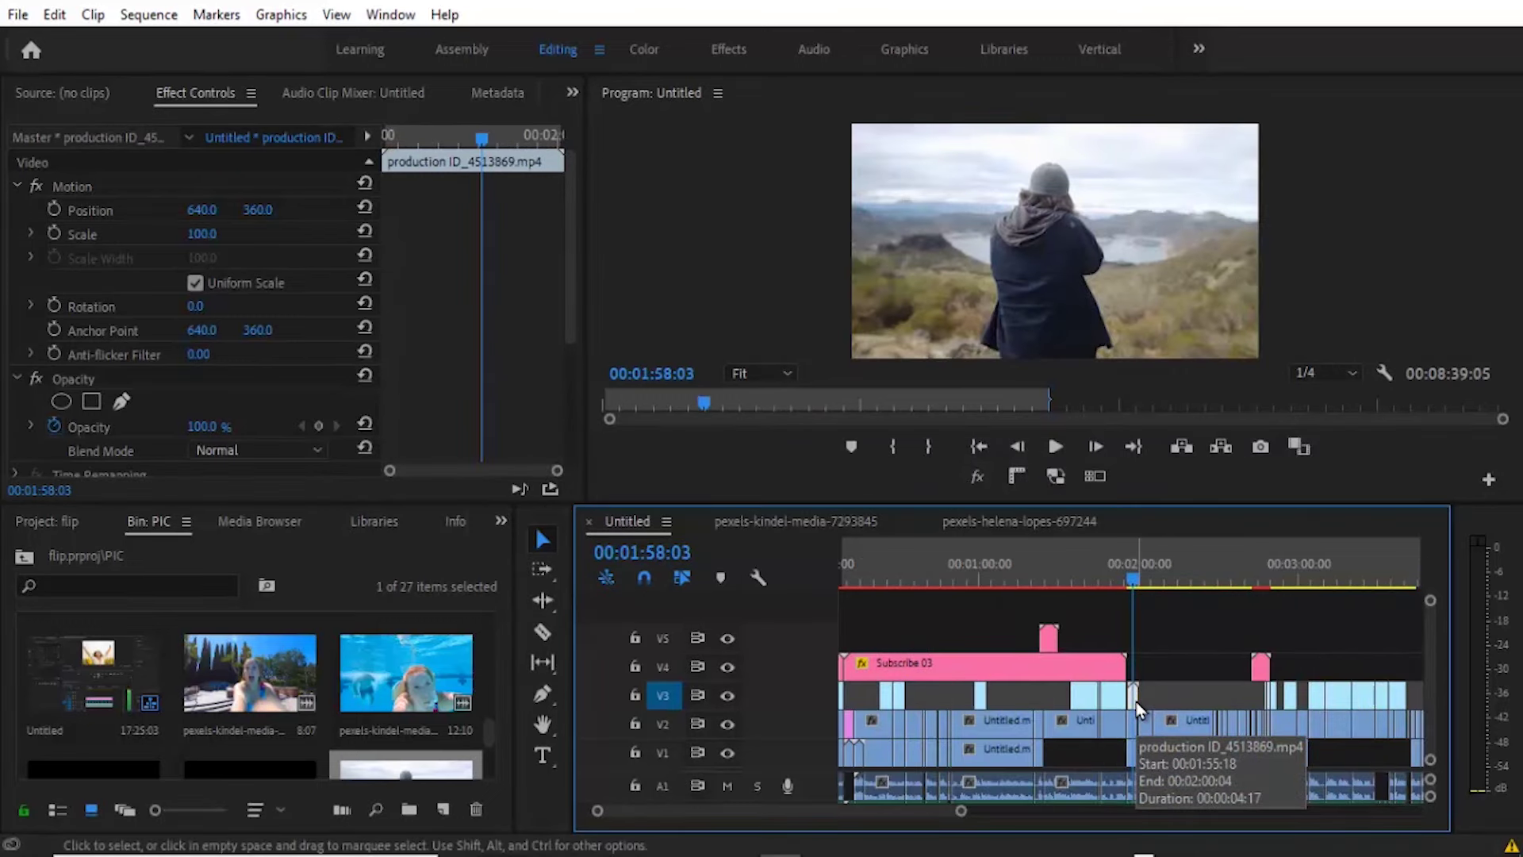
# In the Color workspace, grade the clip with Lumetri Exposure 3.1 and Saturation 180.
pyautogui.click(641, 49)
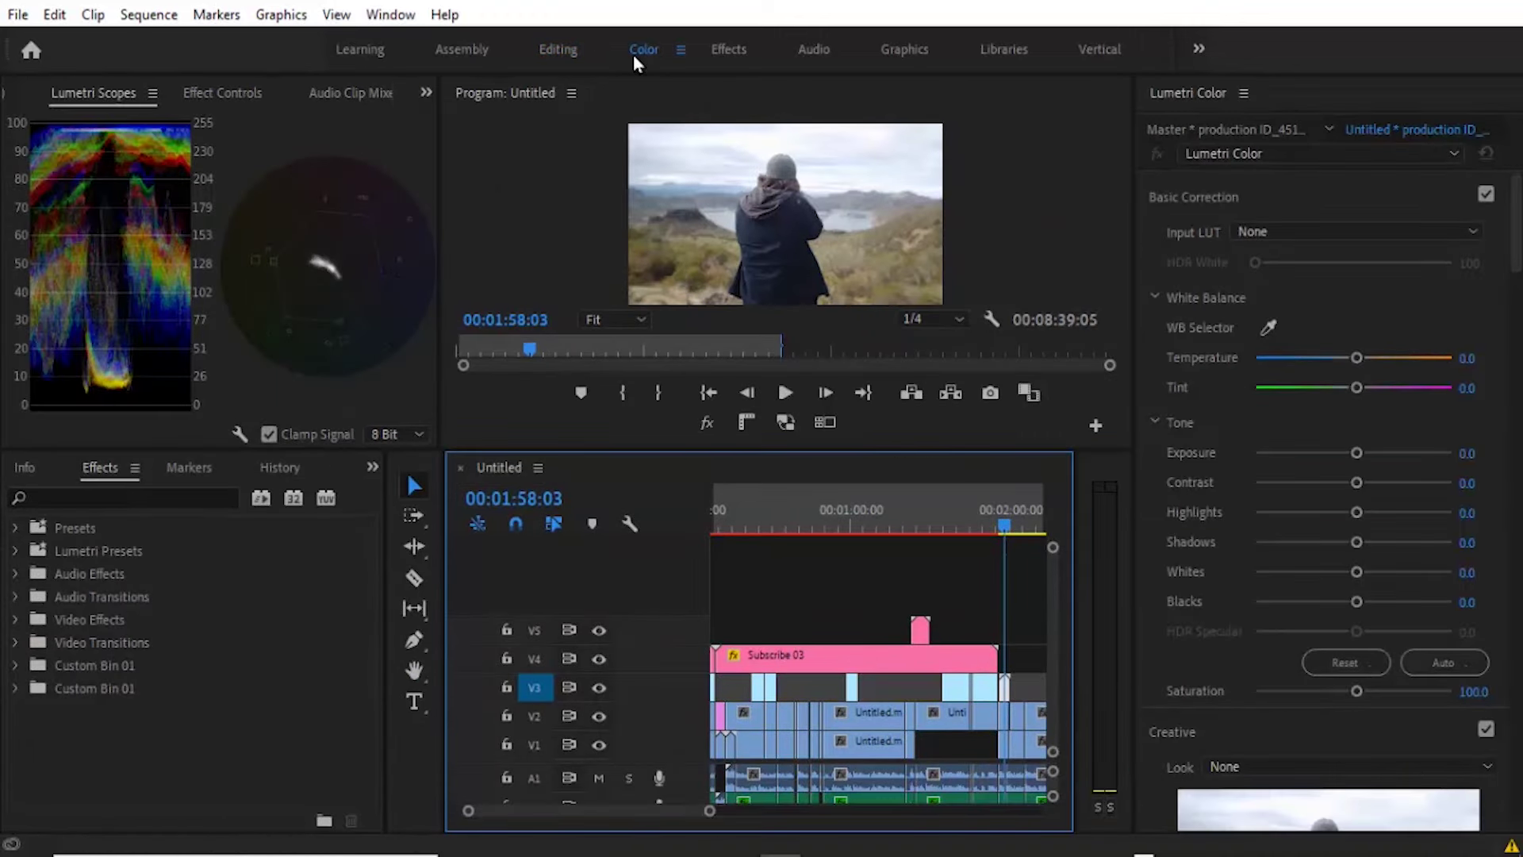
pyautogui.moveTo(1356, 452); pyautogui.dragTo(1439, 452)
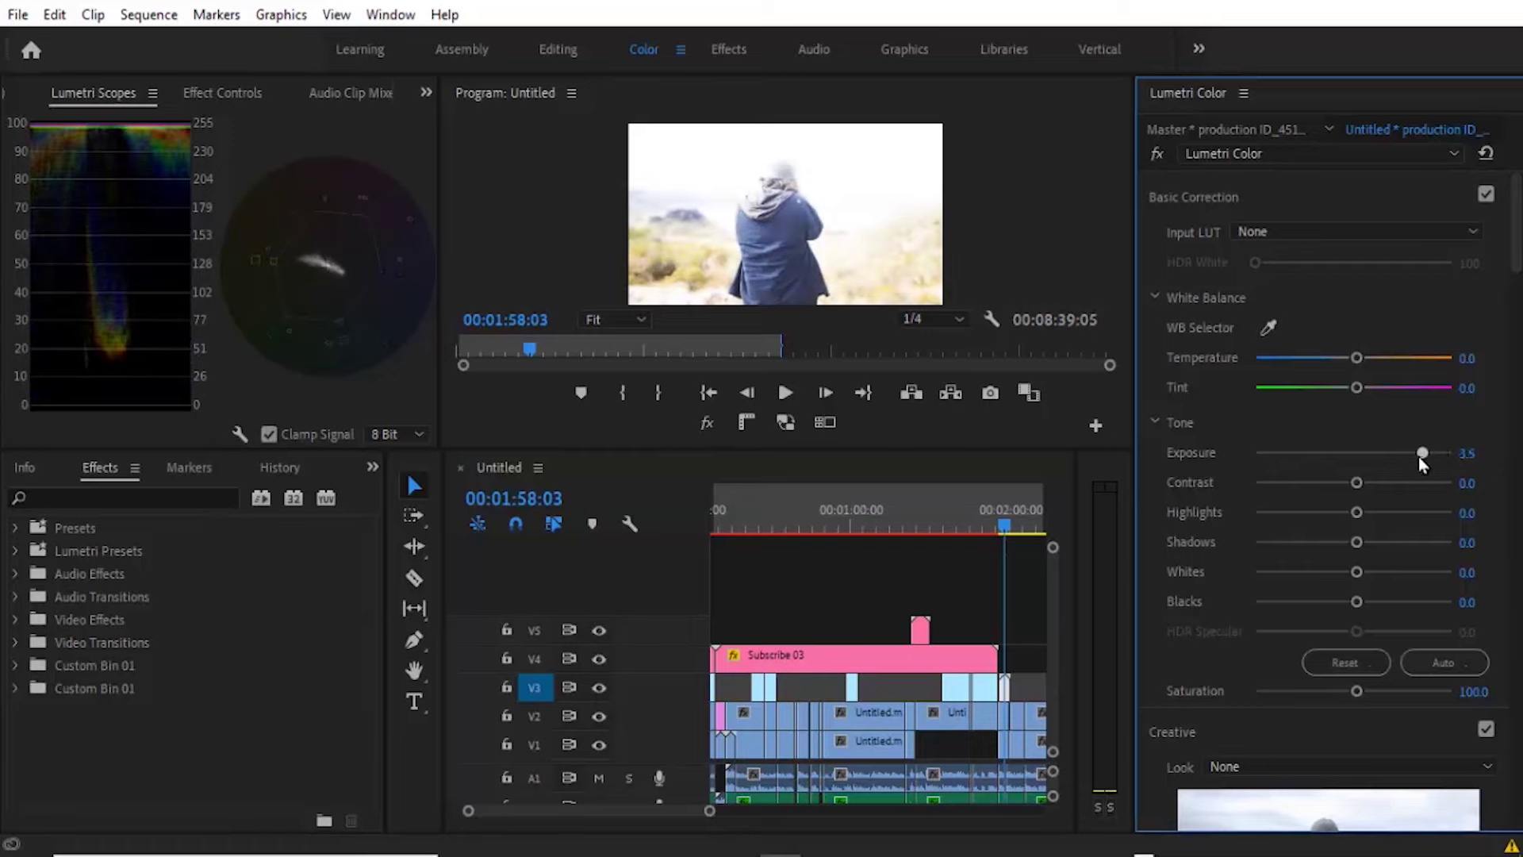
pyautogui.moveTo(1419, 456); pyautogui.dragTo(1411, 456)
pyautogui.moveTo(1356, 692); pyautogui.dragTo(1434, 692)
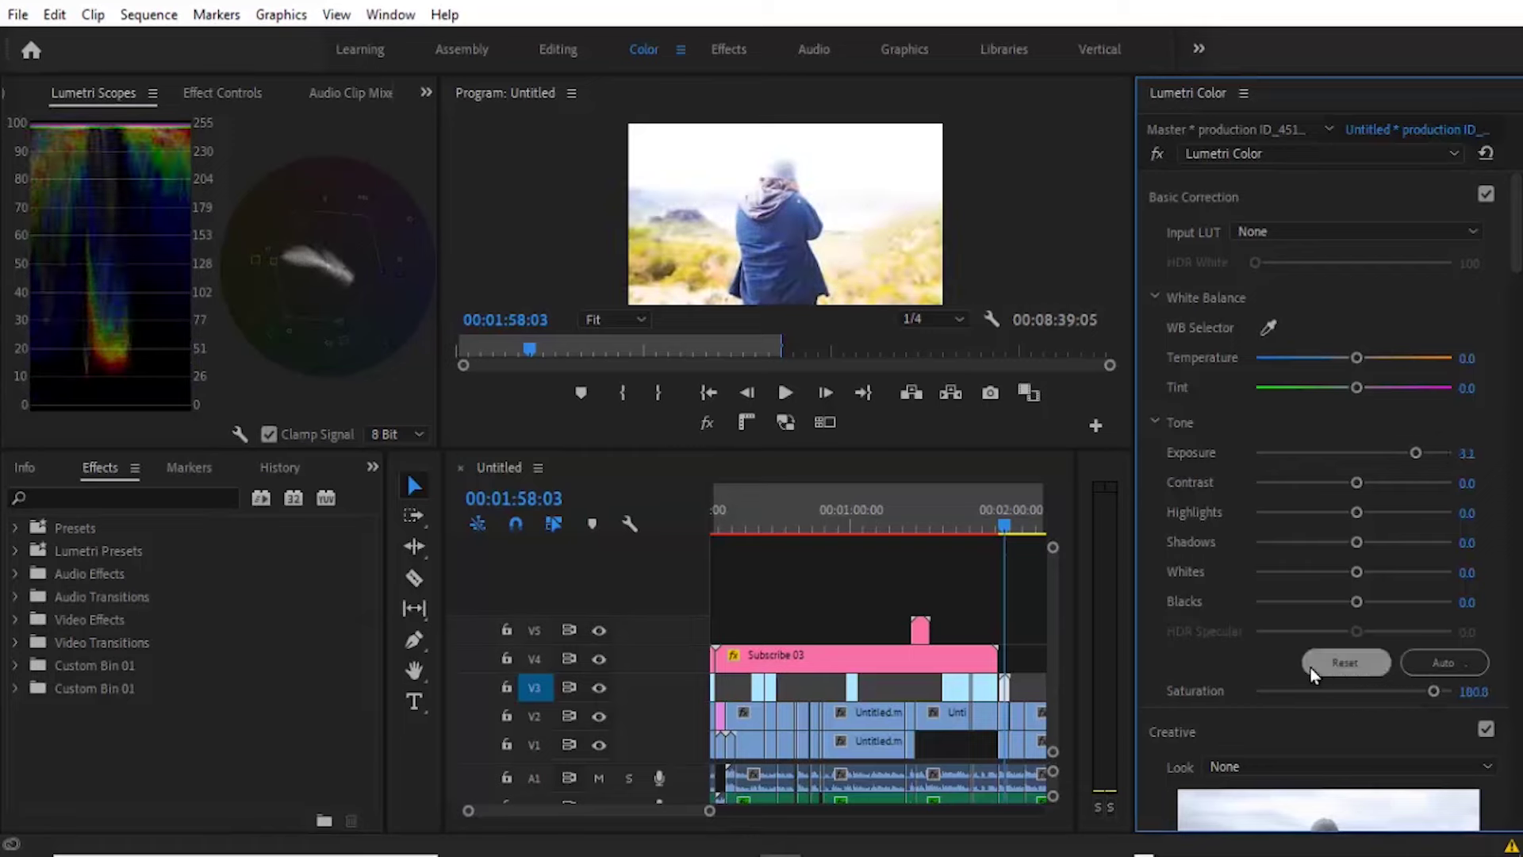
# Toggle Global FX Mute on and off to compare the grade, with the timeline zoomed out.
pyautogui.click(706, 423)
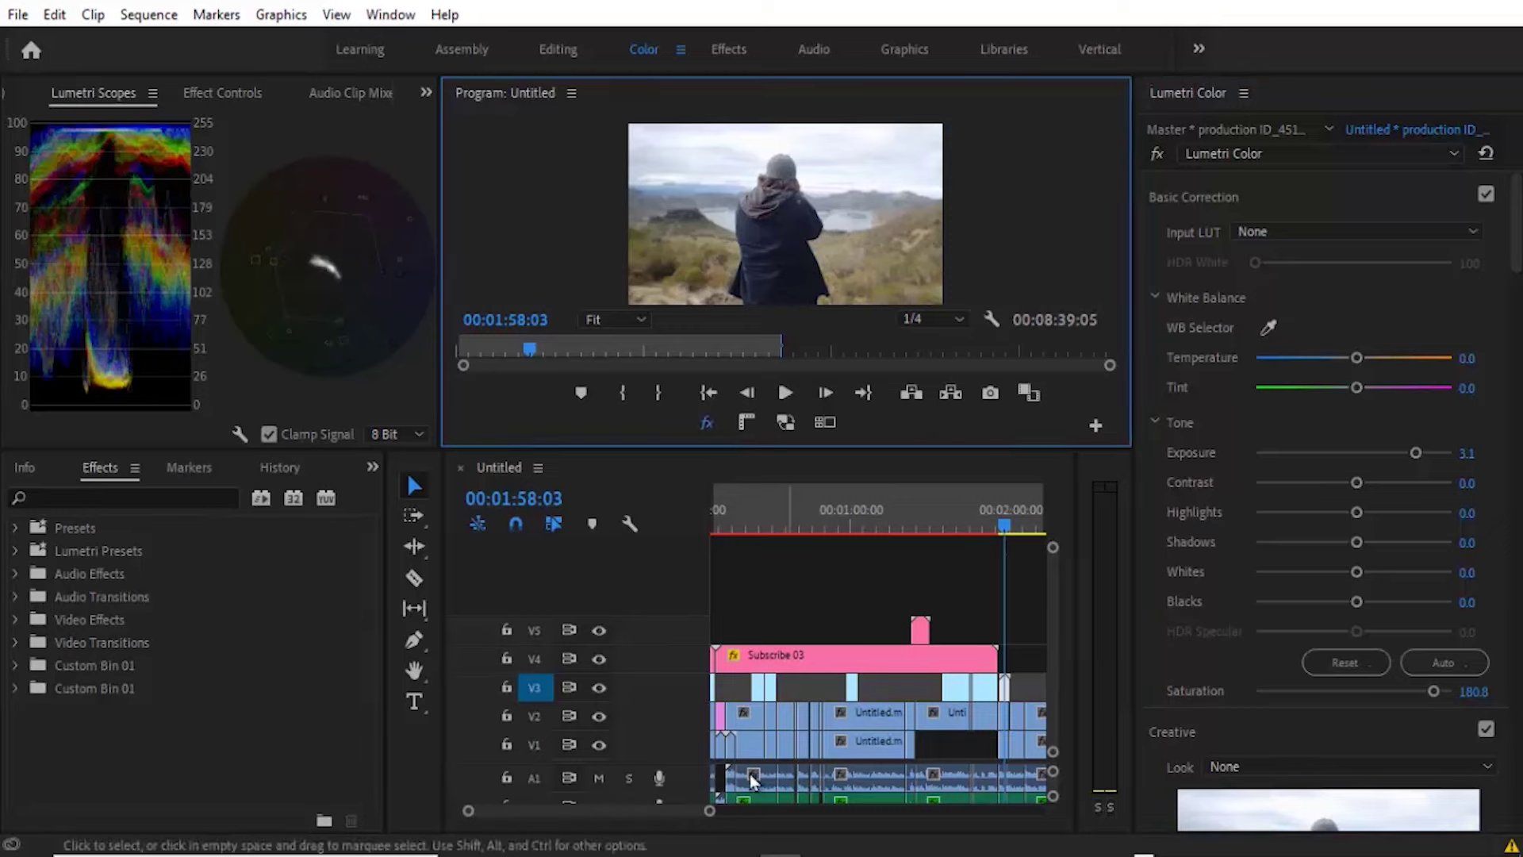
pyautogui.moveTo(710, 811); pyautogui.dragTo(888, 829)
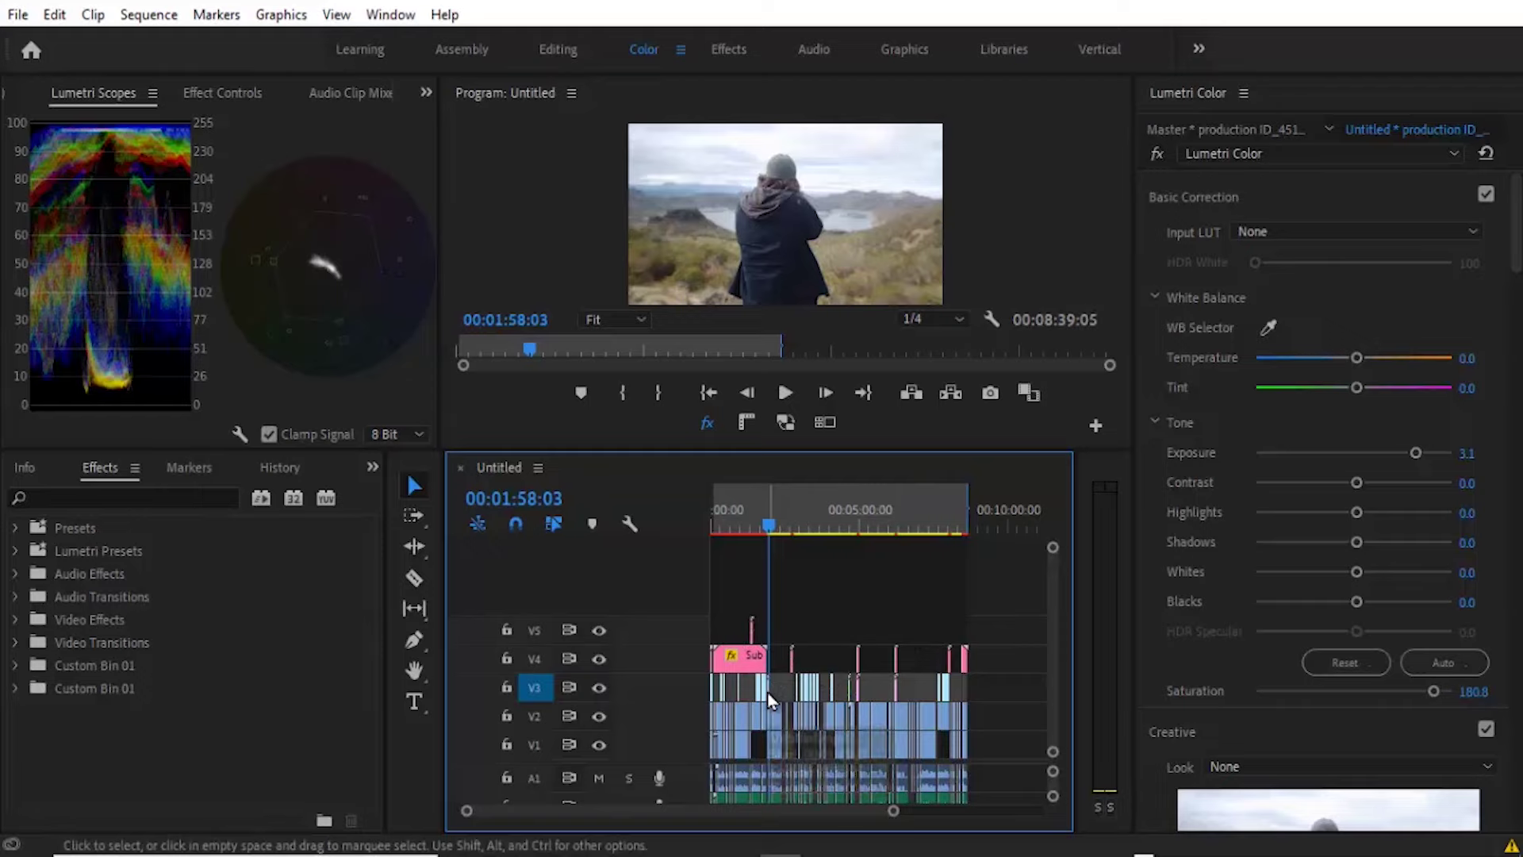
pyautogui.click(709, 424)
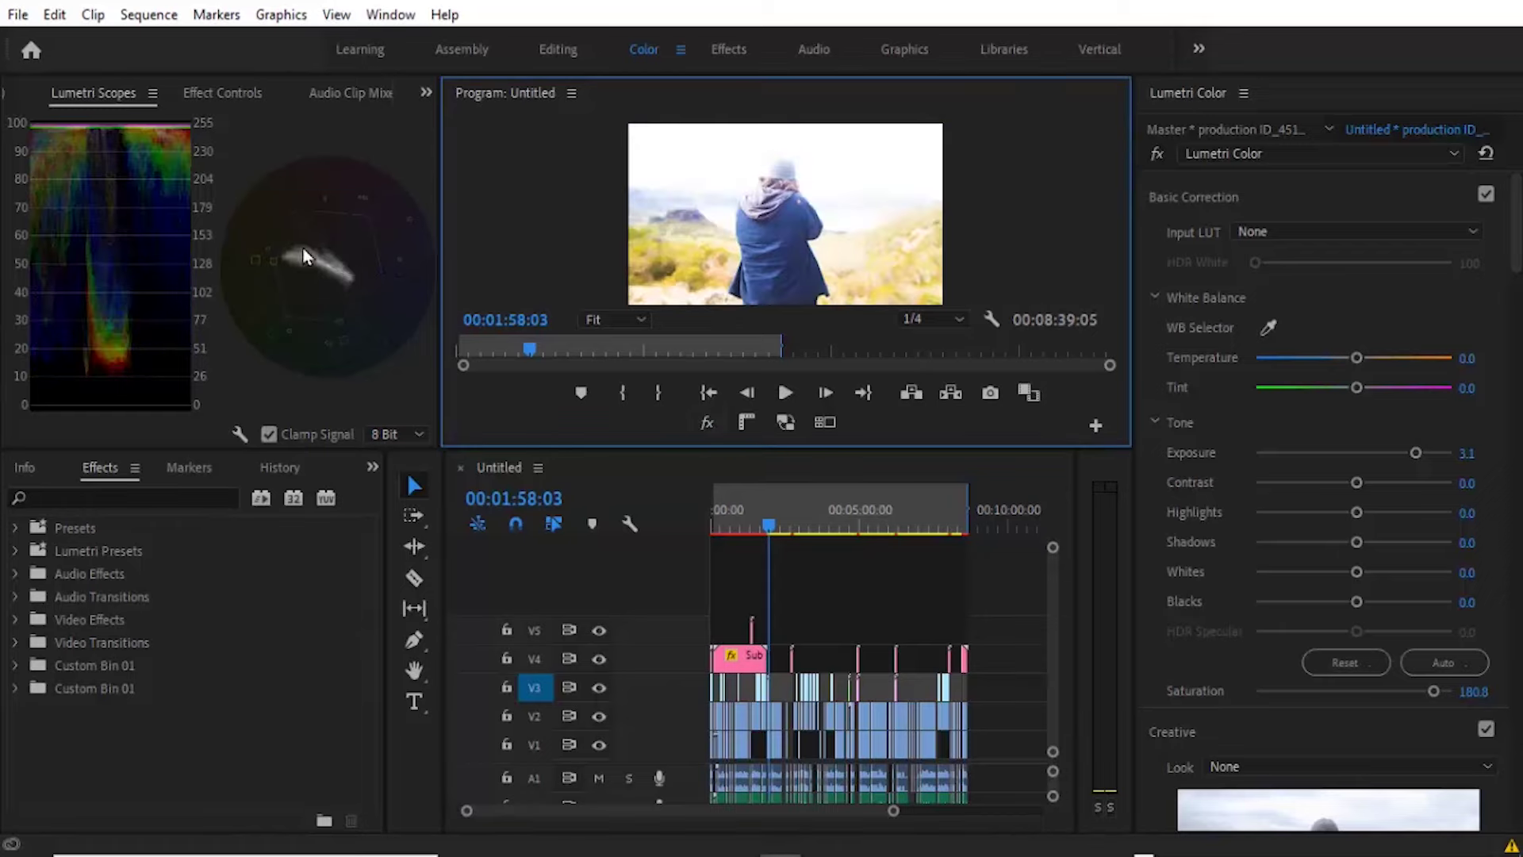
# Close the Lumetri Scopes panel so Effect Controls takes its place.
pyautogui.click(155, 95)
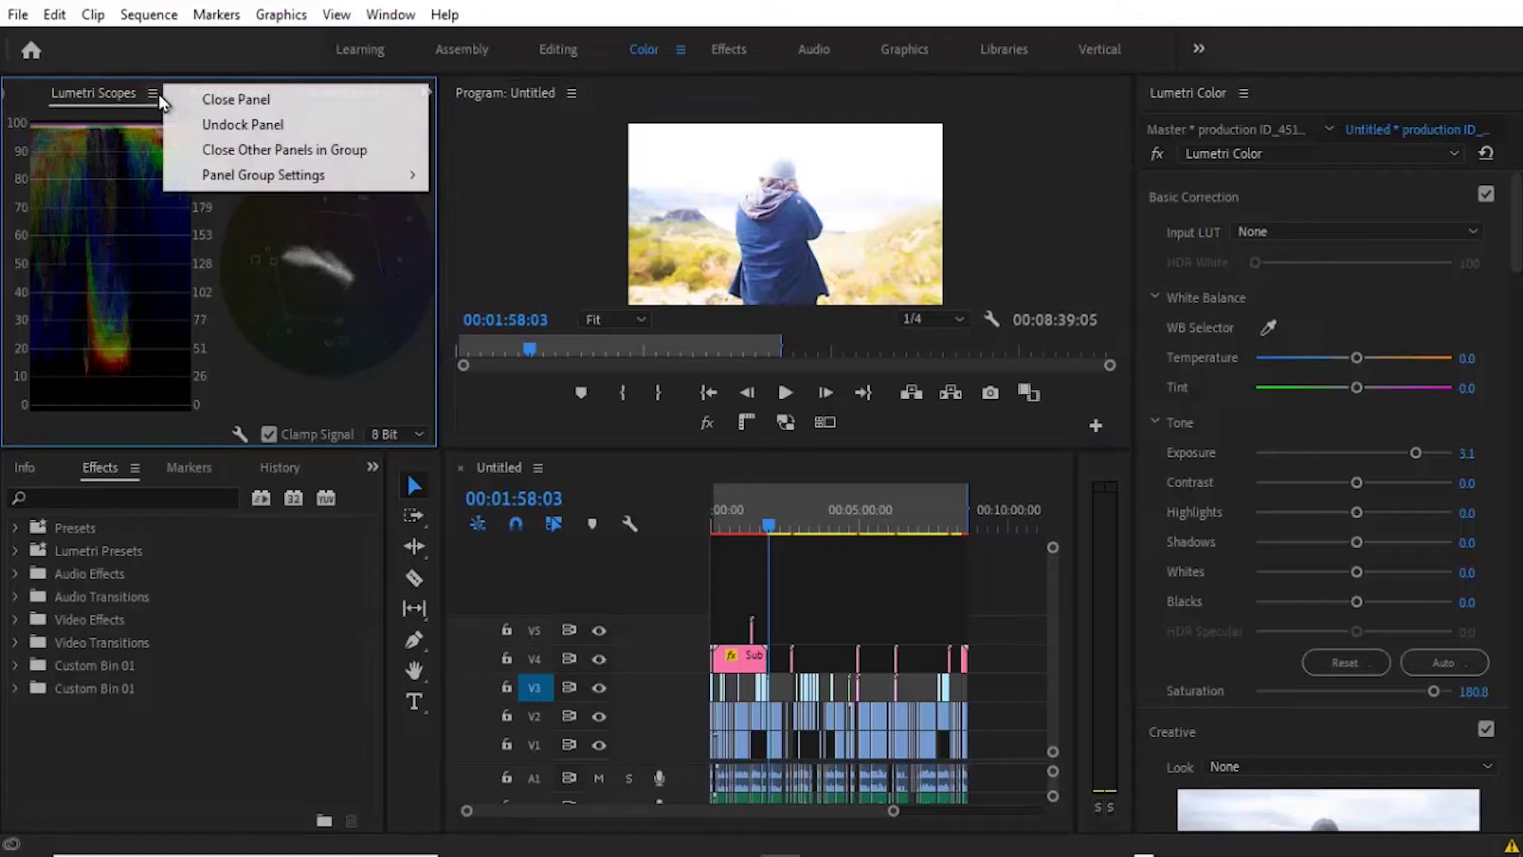
pyautogui.click(258, 103)
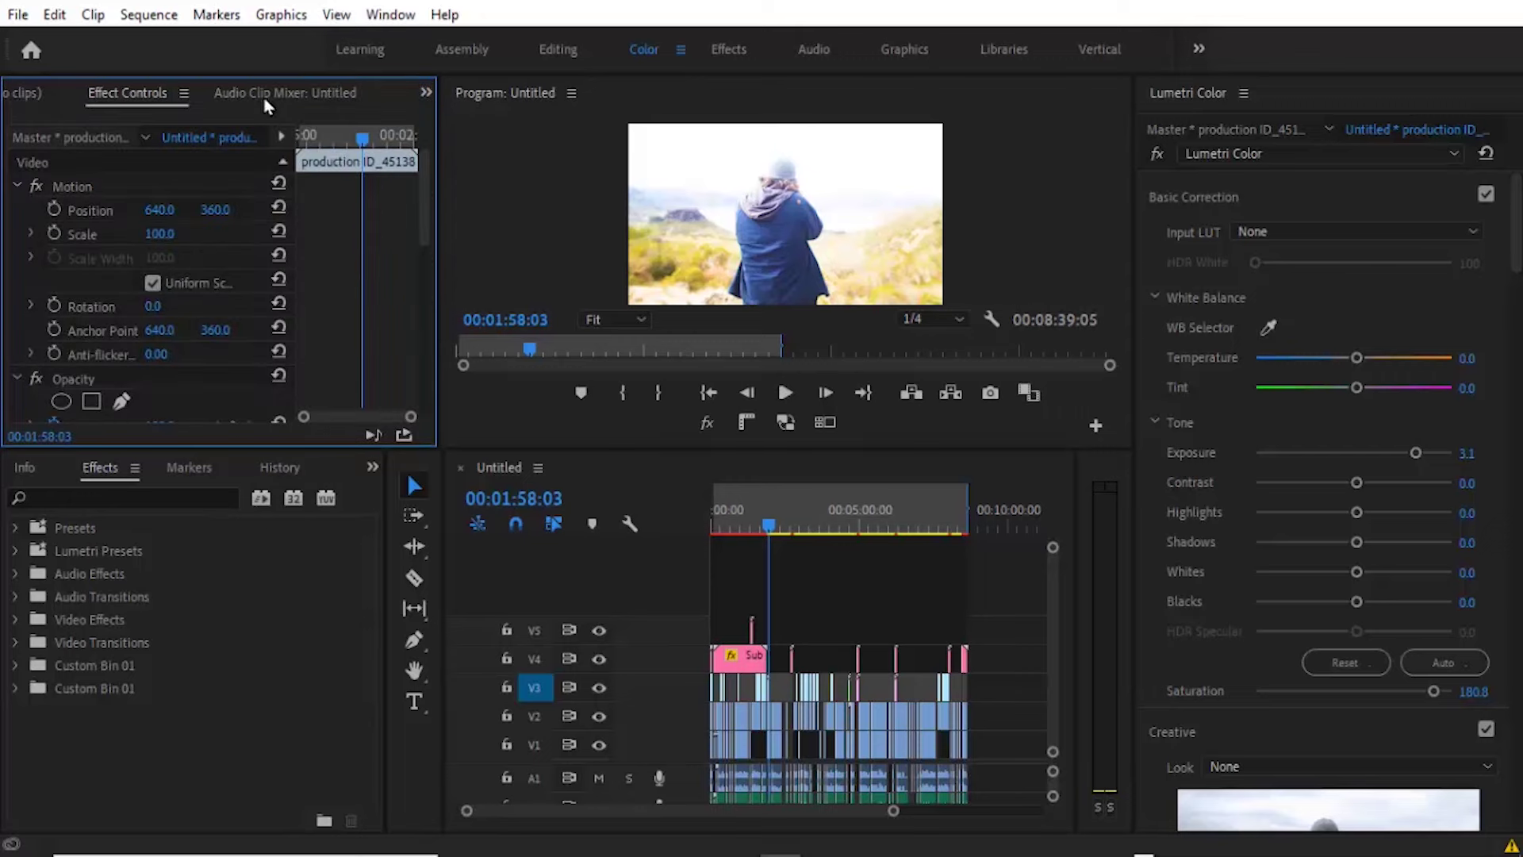
pyautogui.moveTo(155, 853)
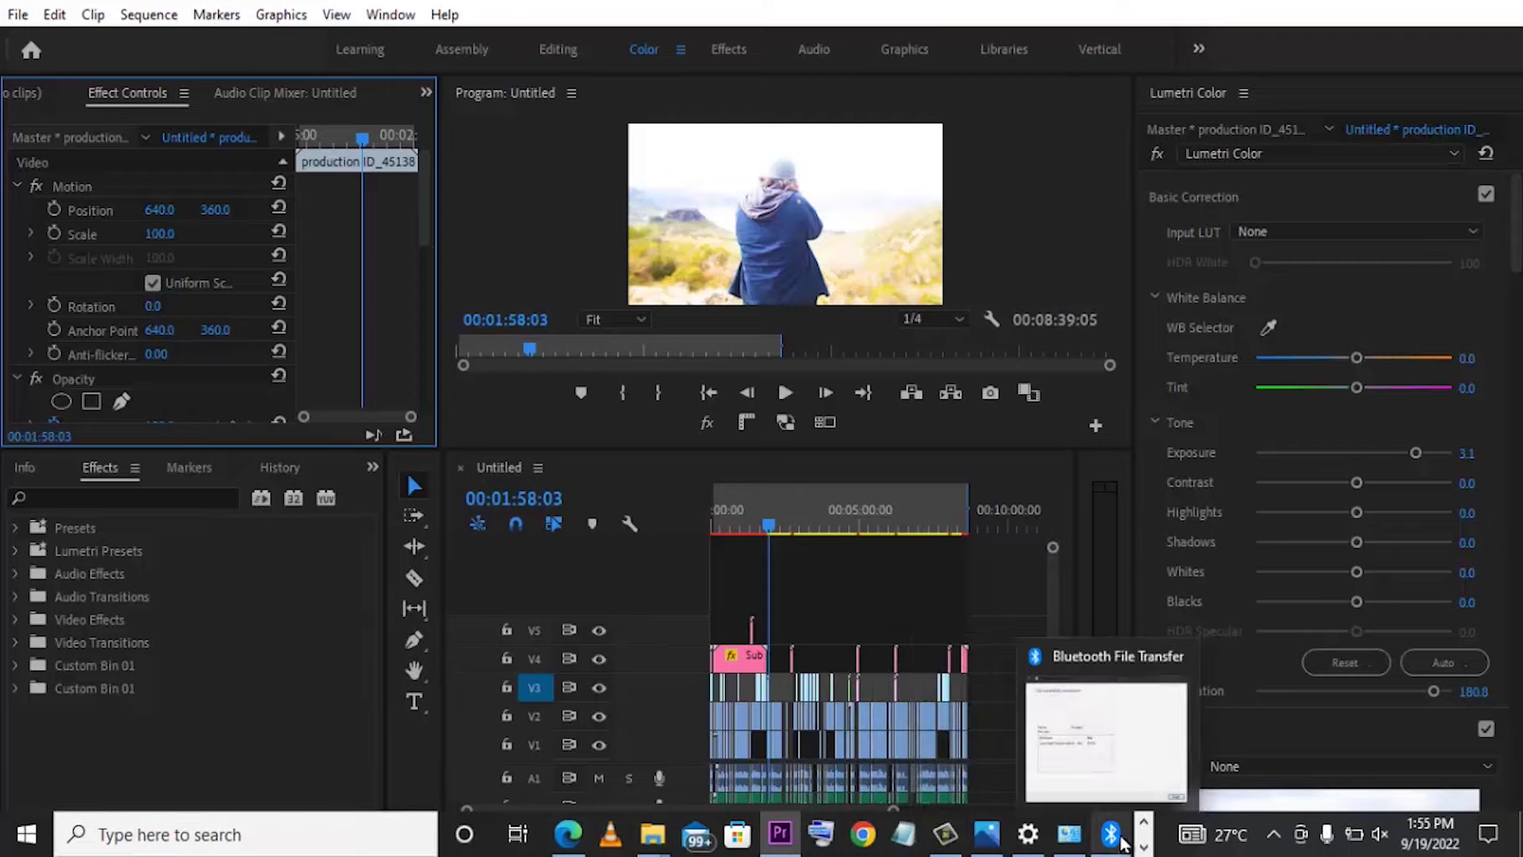
pyautogui.moveTo(781, 847)
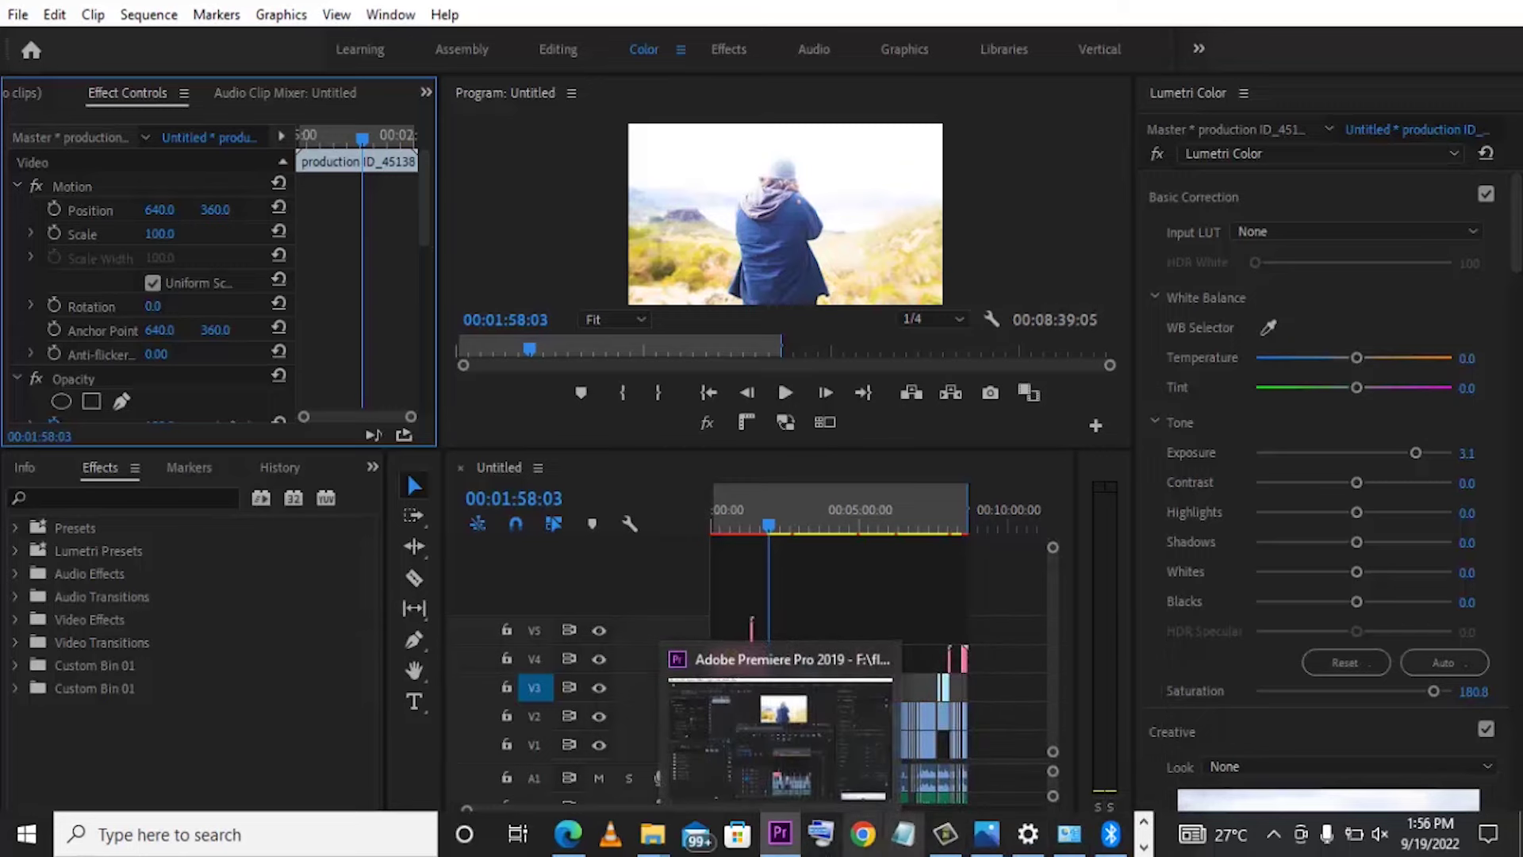
pyautogui.moveTo(1070, 835)
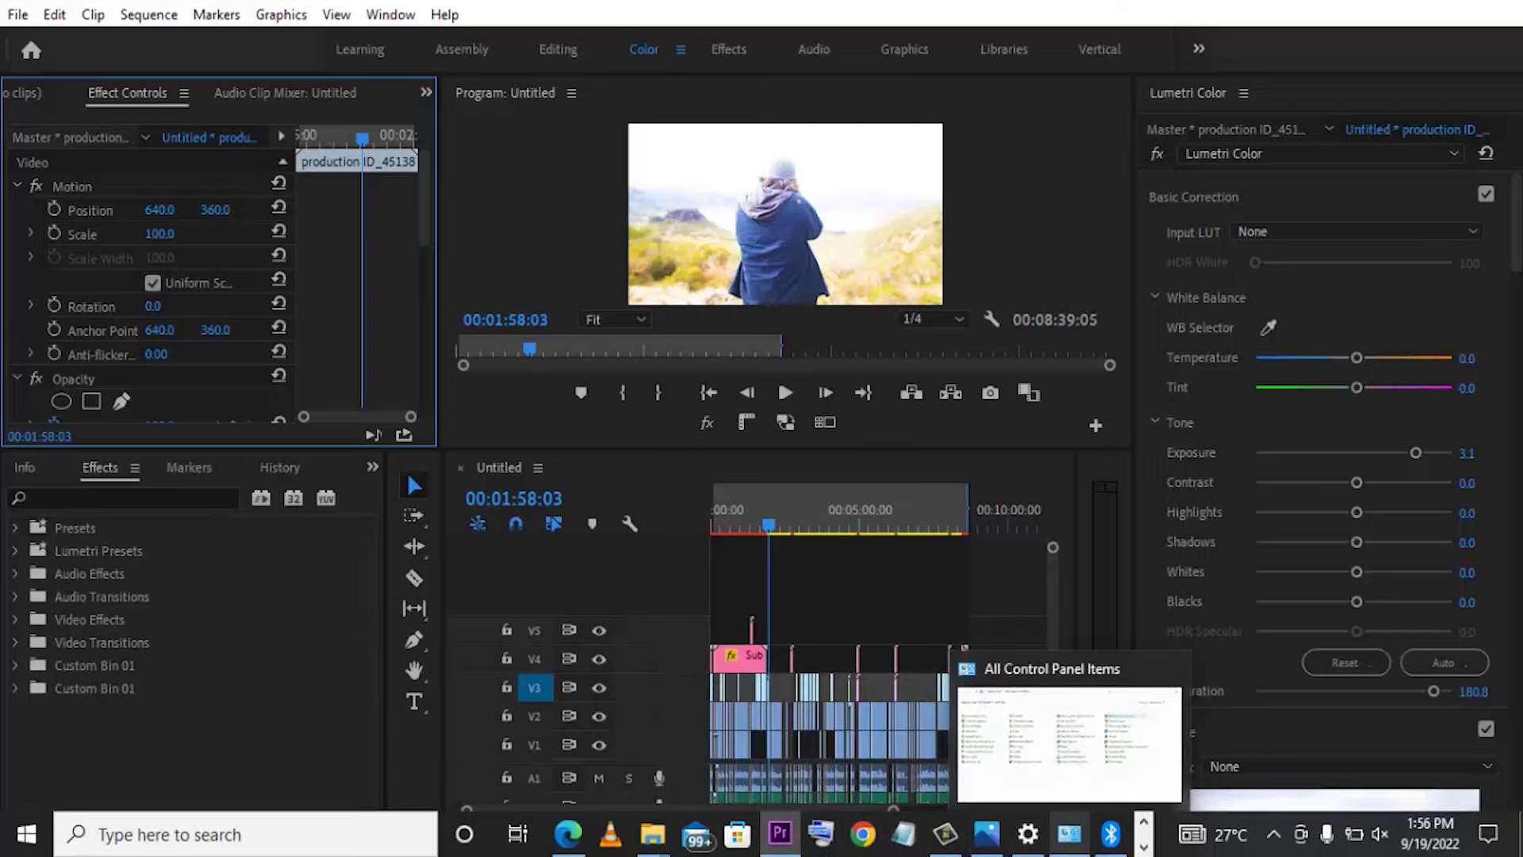
# Enlarge the Program monitor, mark In at 00:01:57:02 and Out at 00:03:09:03, and render that range.
pyautogui.moveTo(768, 451); pyautogui.dragTo(769, 545)
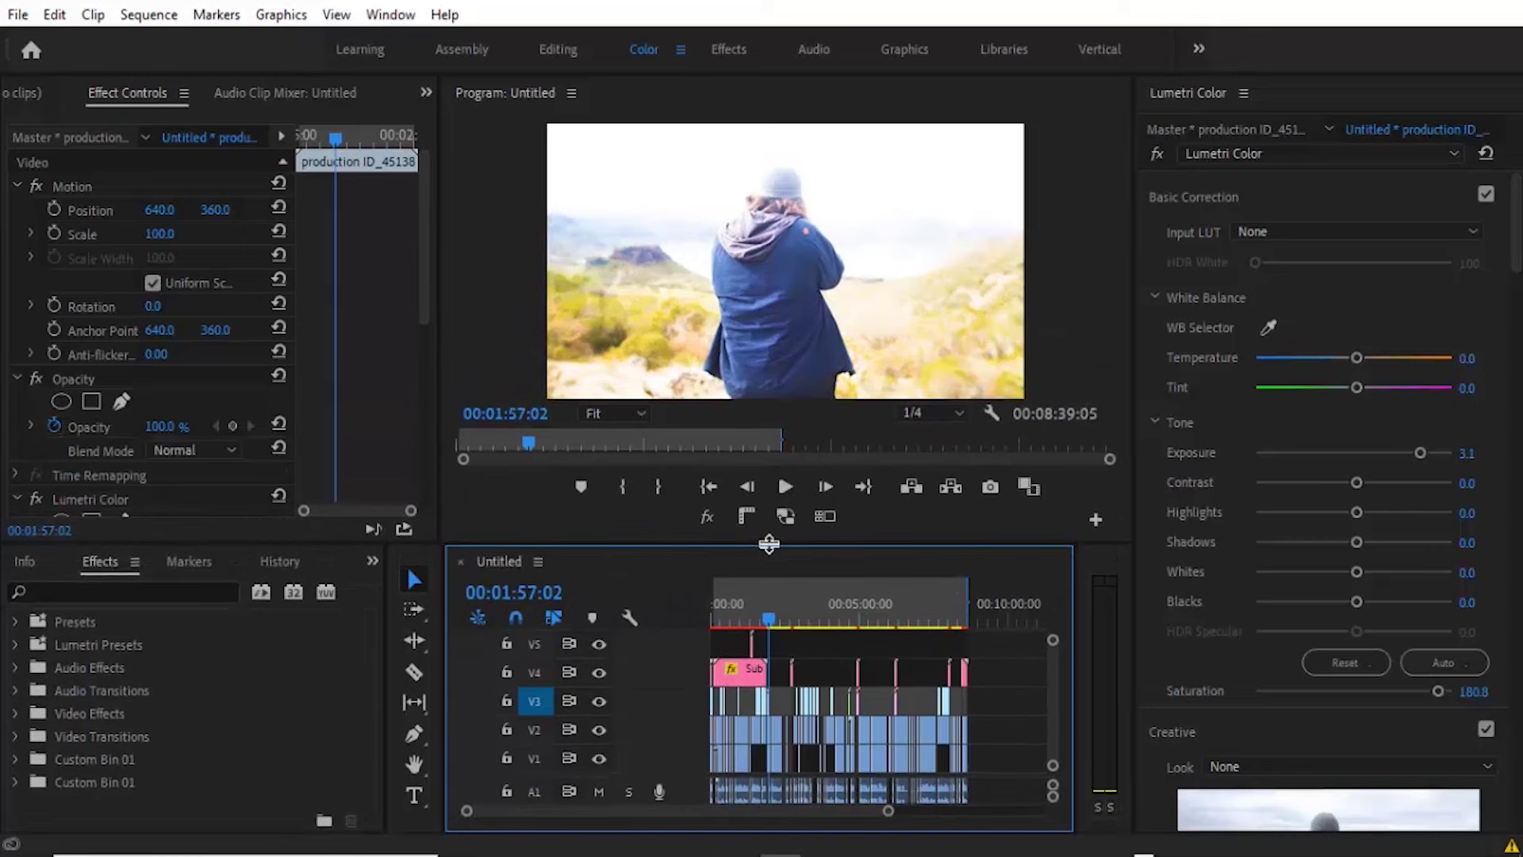
pyautogui.click(629, 486)
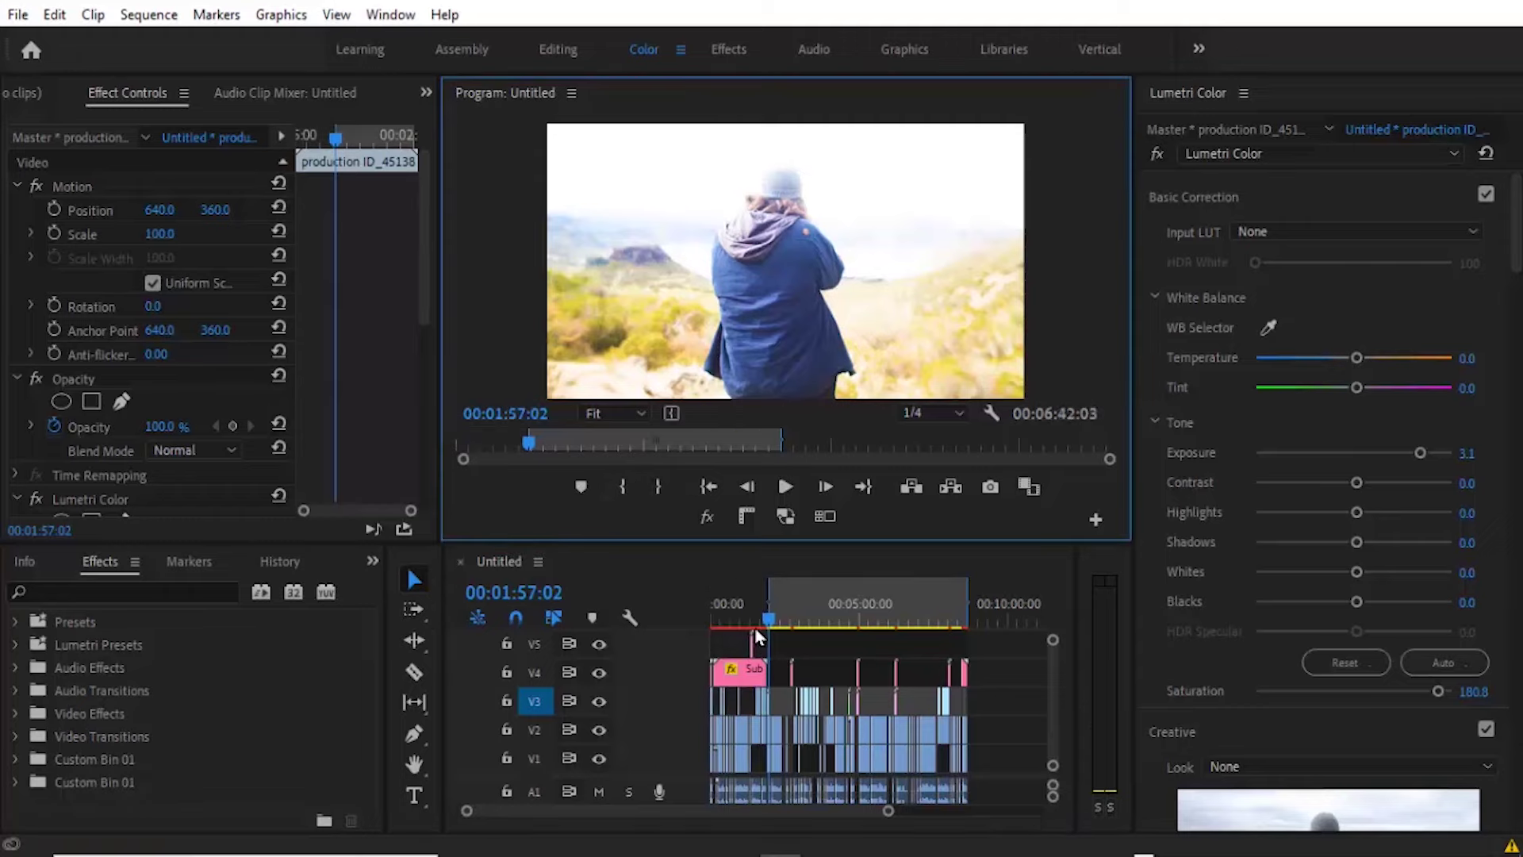
pyautogui.moveTo(769, 619); pyautogui.dragTo(803, 618)
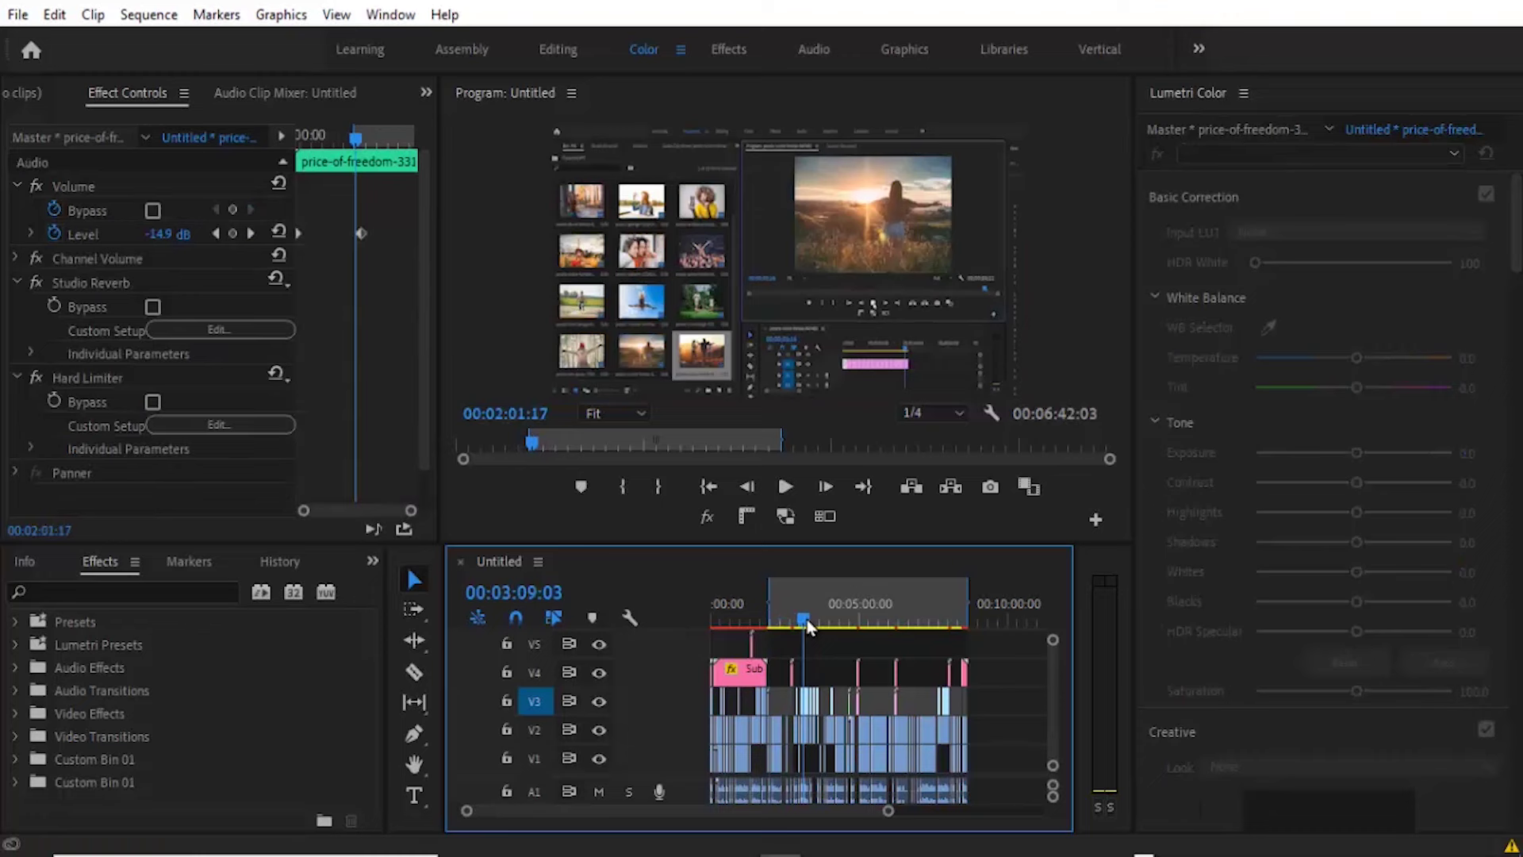
pyautogui.click(669, 491)
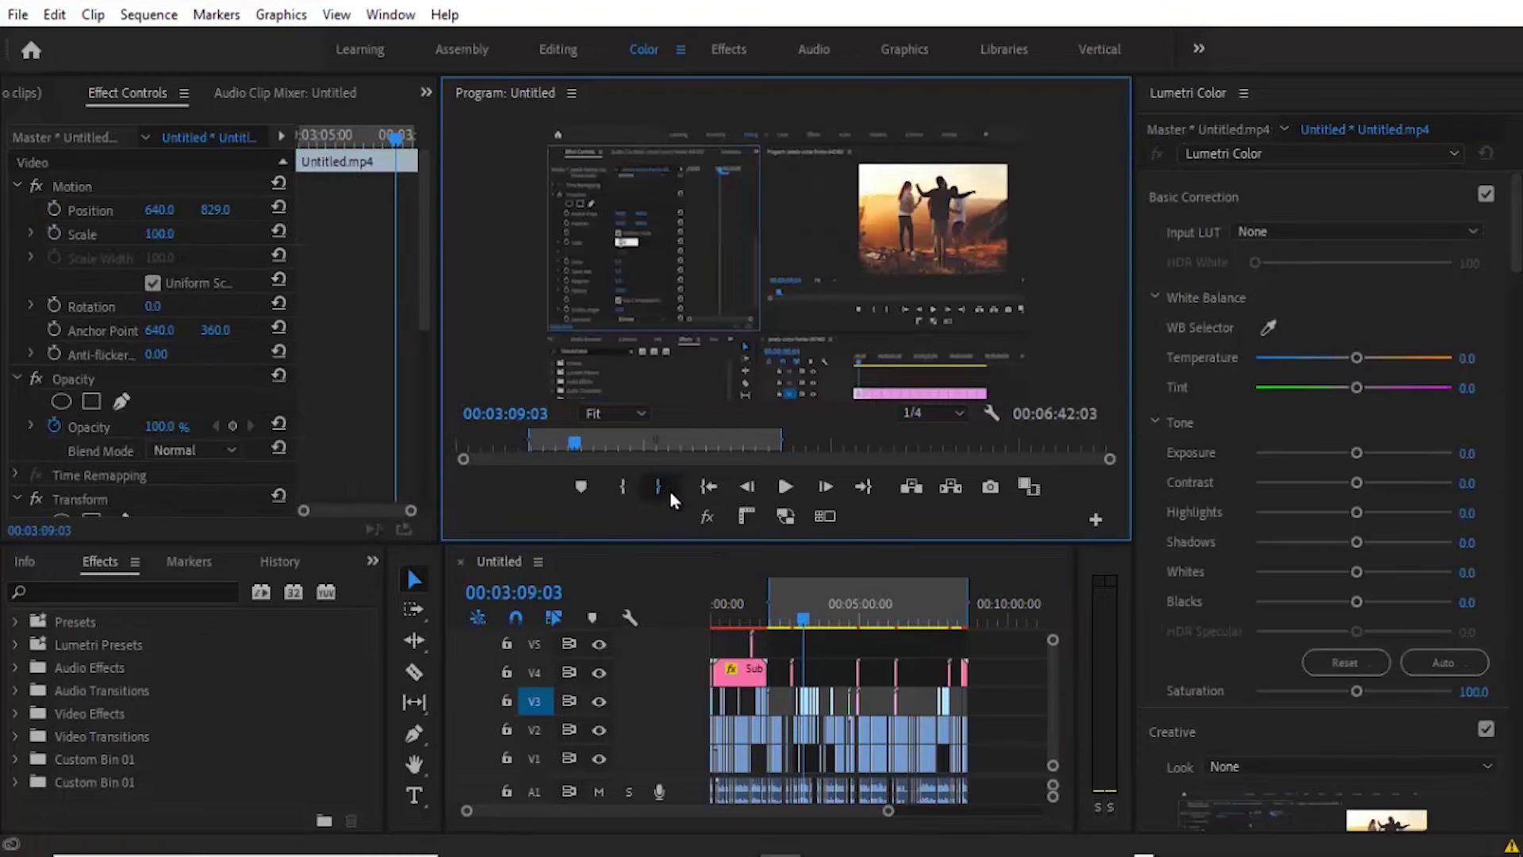
pyautogui.press('Return')
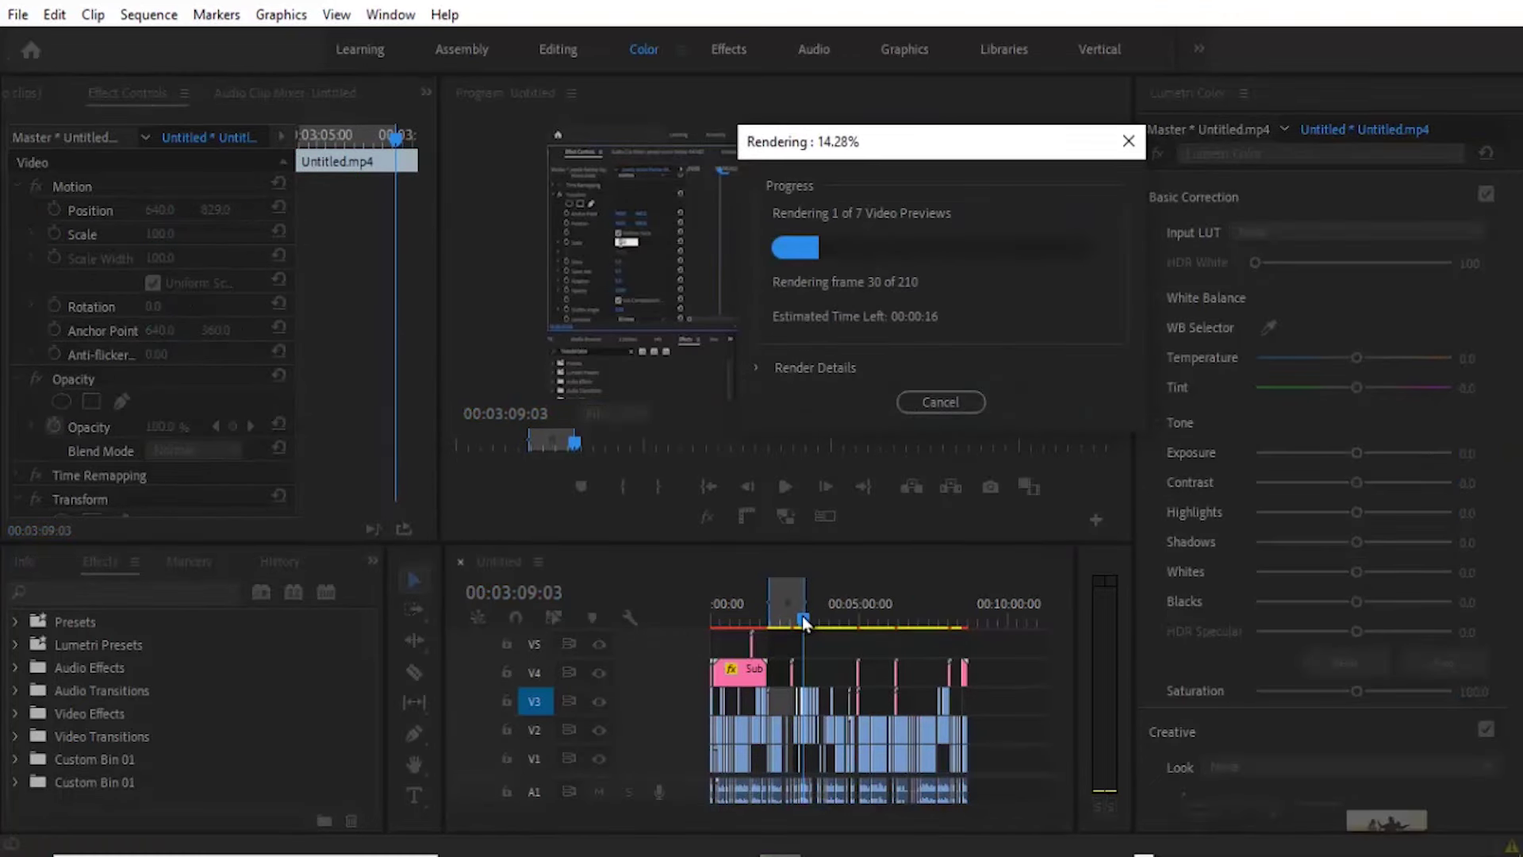